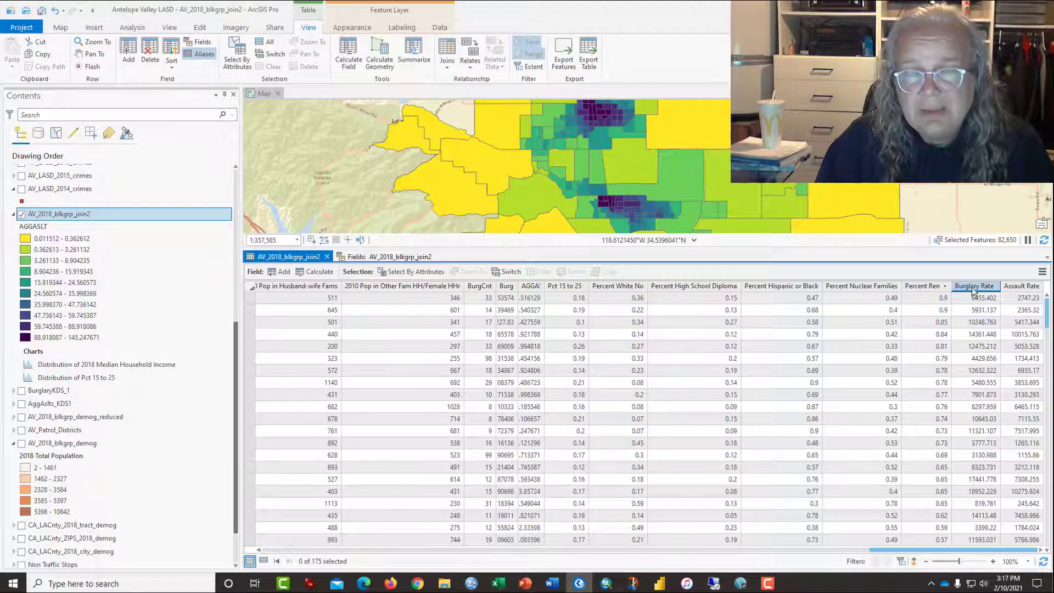
# Check a Percent Renter value, then show the field definitions of AV_2018_blkgrp_join2
pyautogui.click(947, 313)
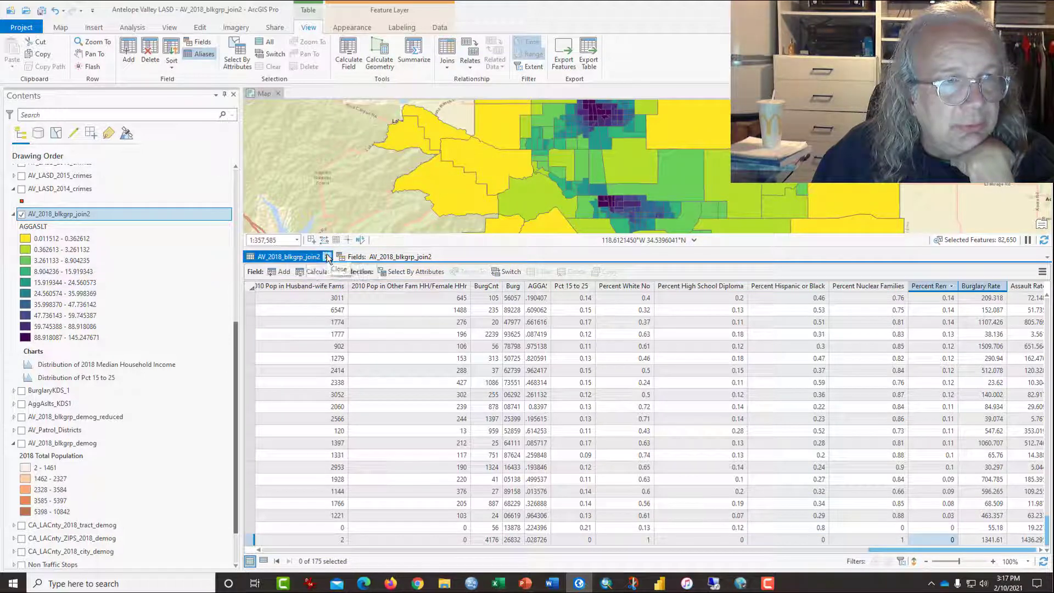
pyautogui.click(354, 258)
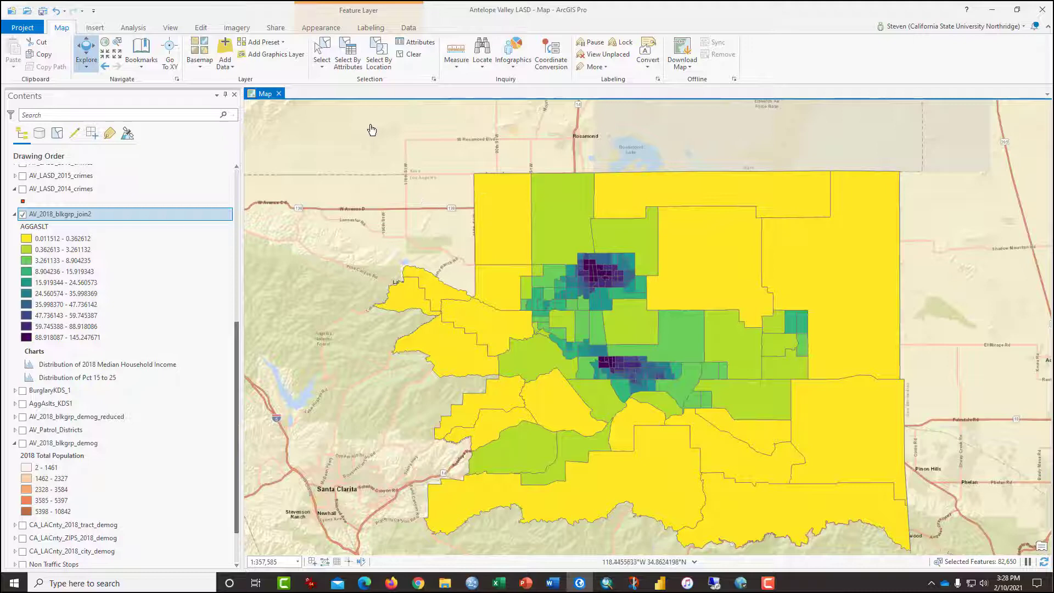
# Search the geoprocessing tools for 'regression' and open Exploratory Regression
pyautogui.click(131, 28)
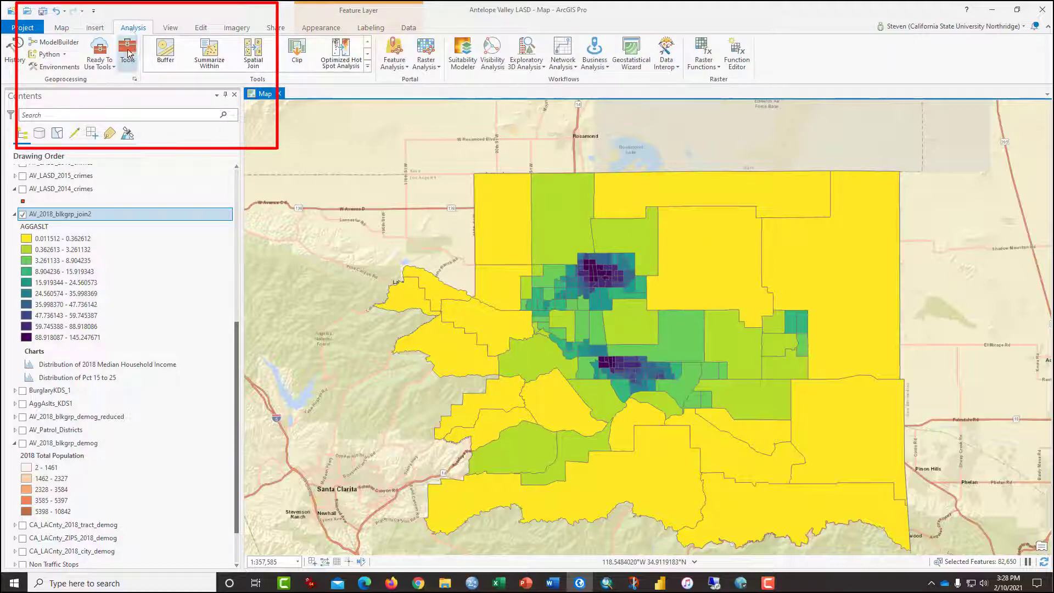
pyautogui.click(128, 53)
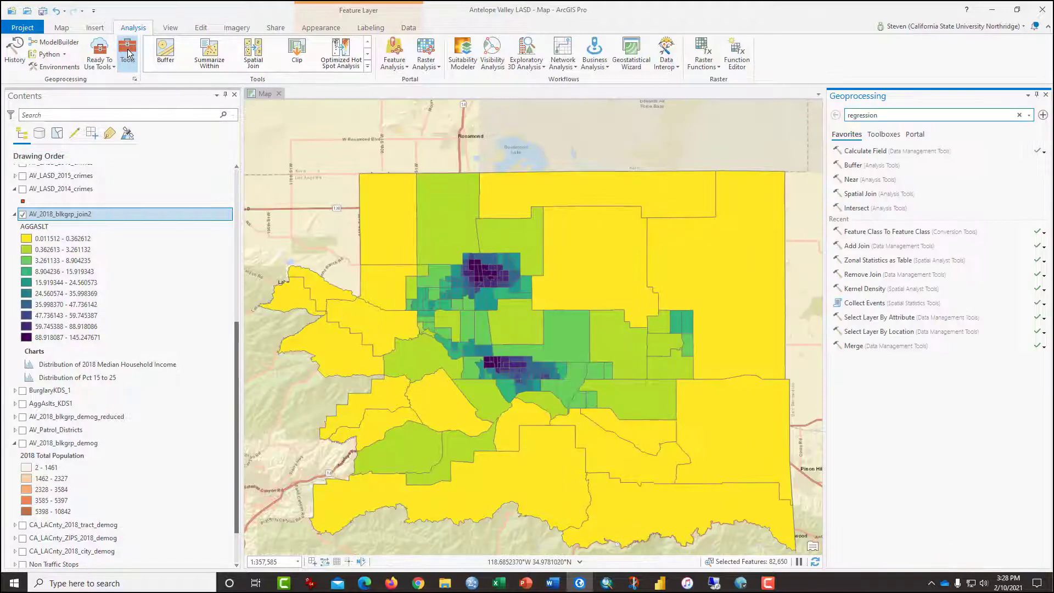
pyautogui.click(890, 116)
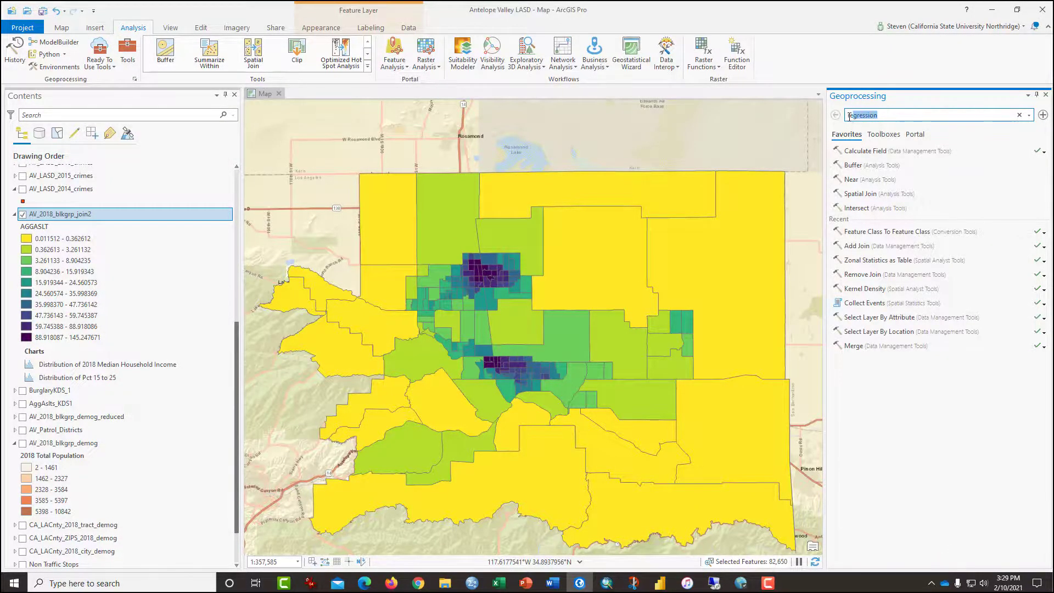
pyautogui.press('Return')
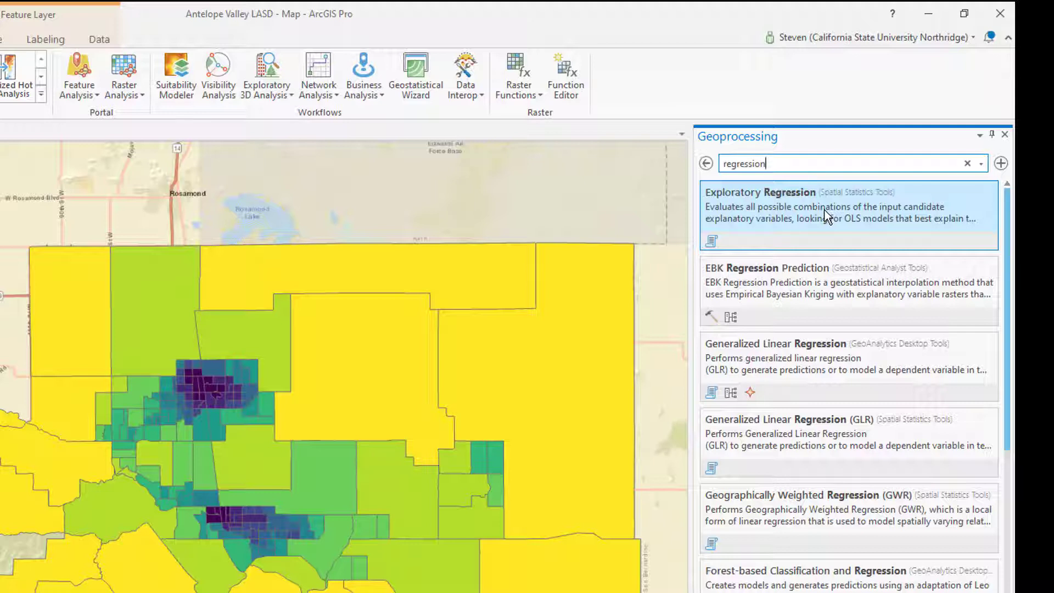
pyautogui.click(853, 213)
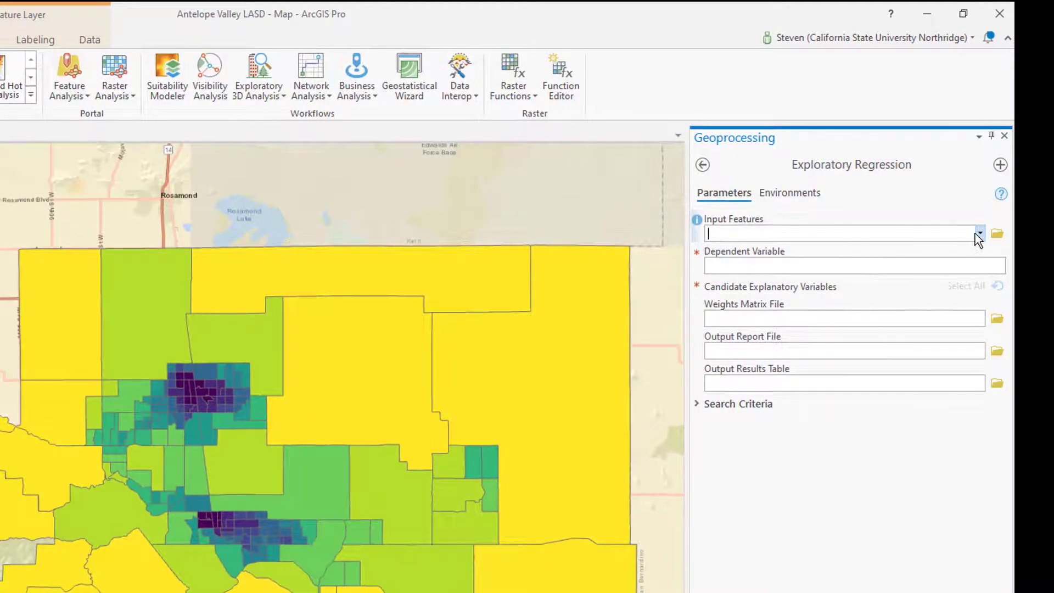
# Choose AV_2018_blkgrp_join2 as Input Features and Burglary Rate as the Dependent Variable
pyautogui.click(979, 233)
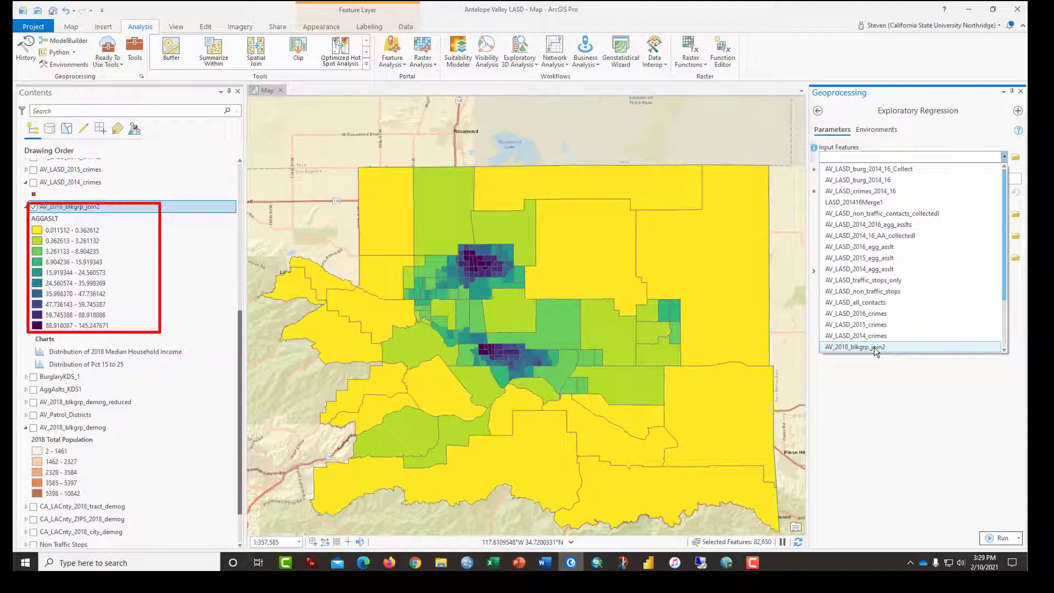
pyautogui.click(874, 347)
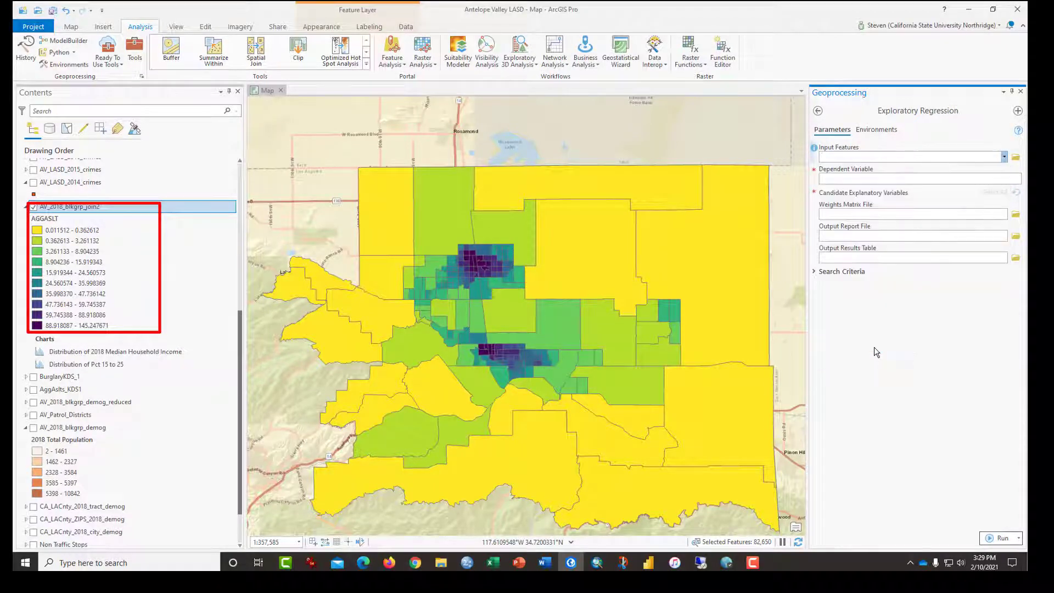
pyautogui.click(1018, 178)
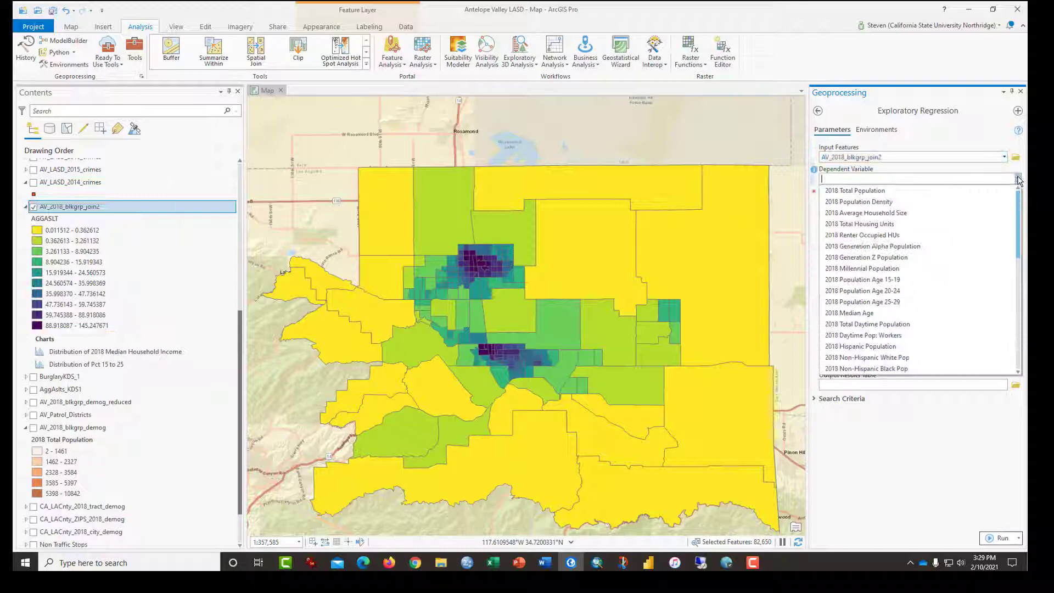
pyautogui.moveTo(1019, 204); pyautogui.dragTo(1019, 280)
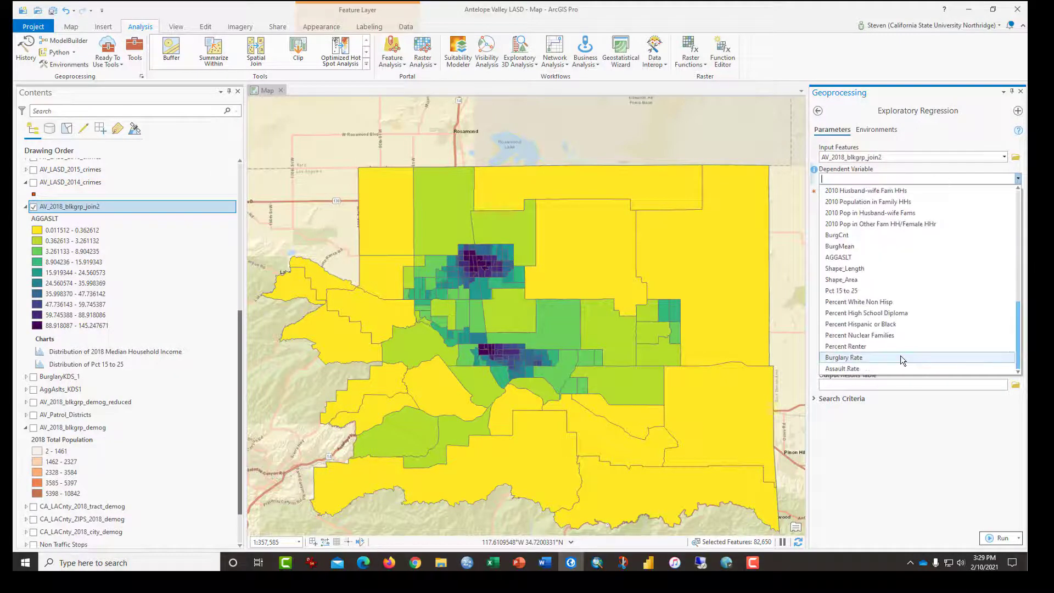
pyautogui.click(900, 355)
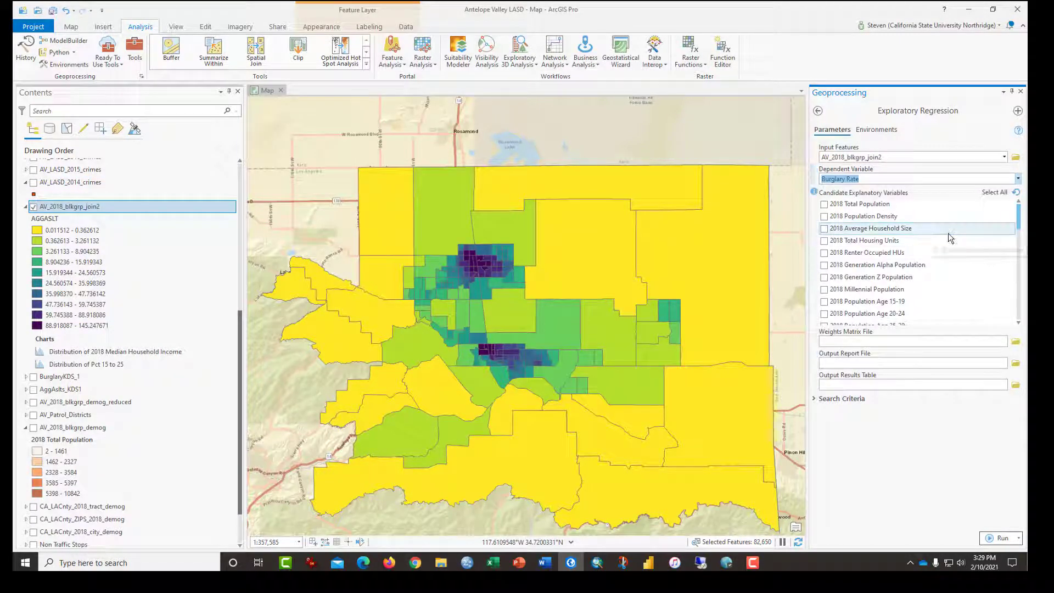
# Tick Population Density, Average Household Size, Diversity Index, Median and Disposable Income as candidates
pyautogui.click(825, 218)
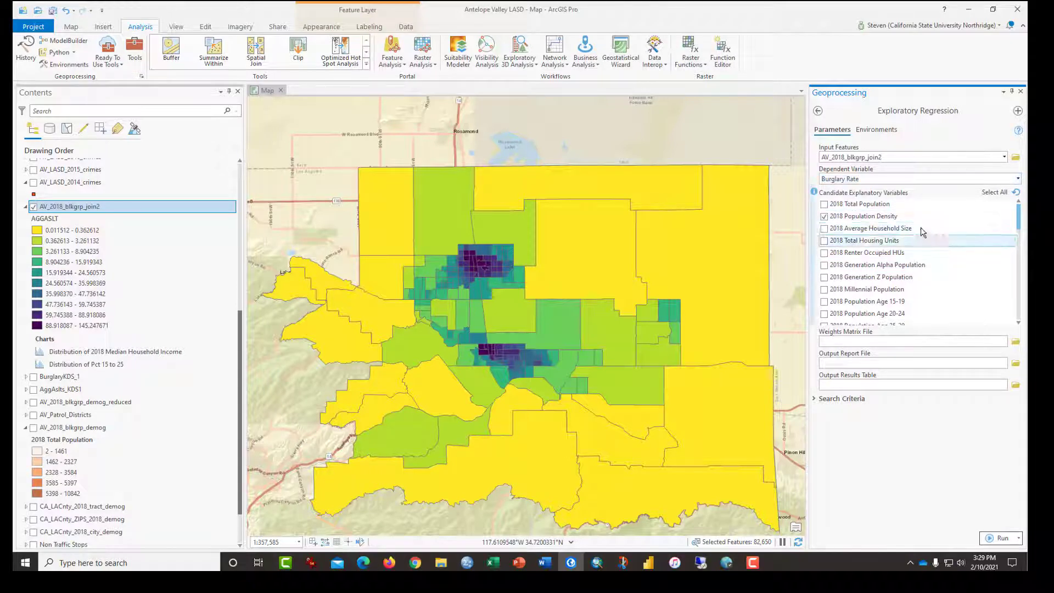
pyautogui.click(920, 228)
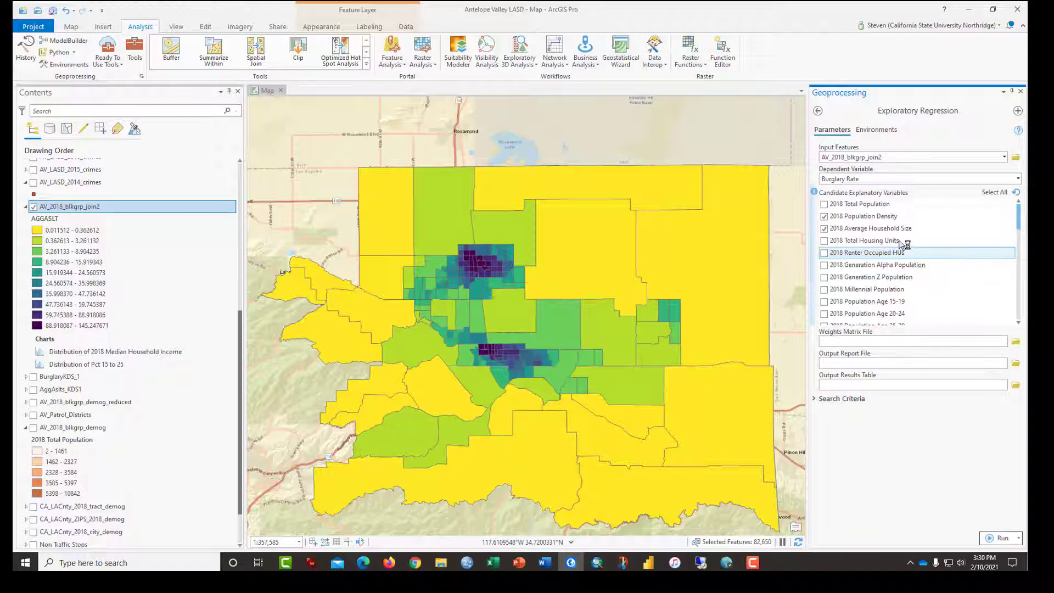
pyautogui.scroll(-5, 920, 269)
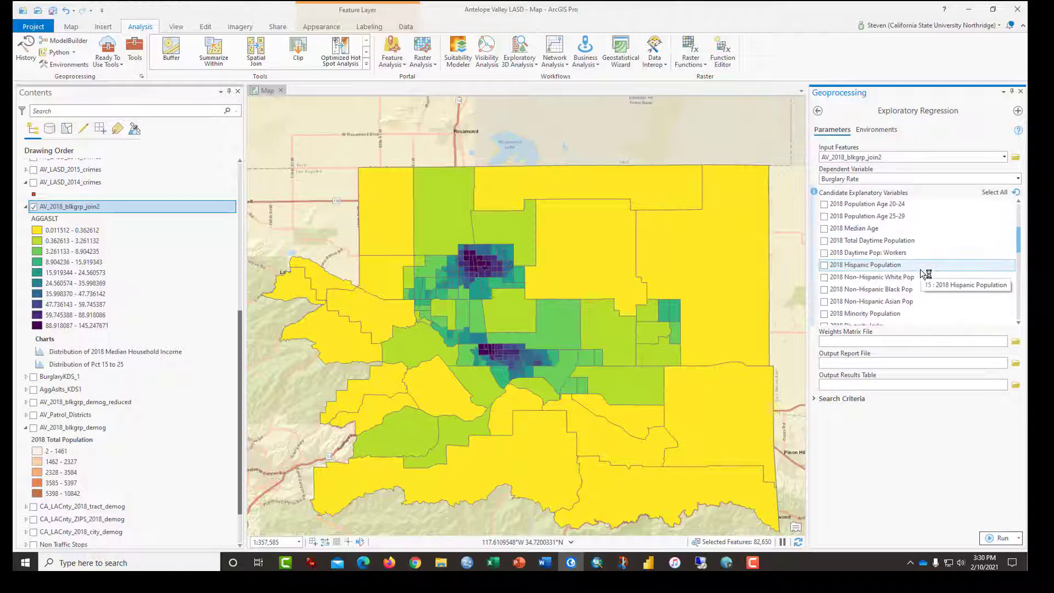
pyautogui.scroll(-1, 909, 254)
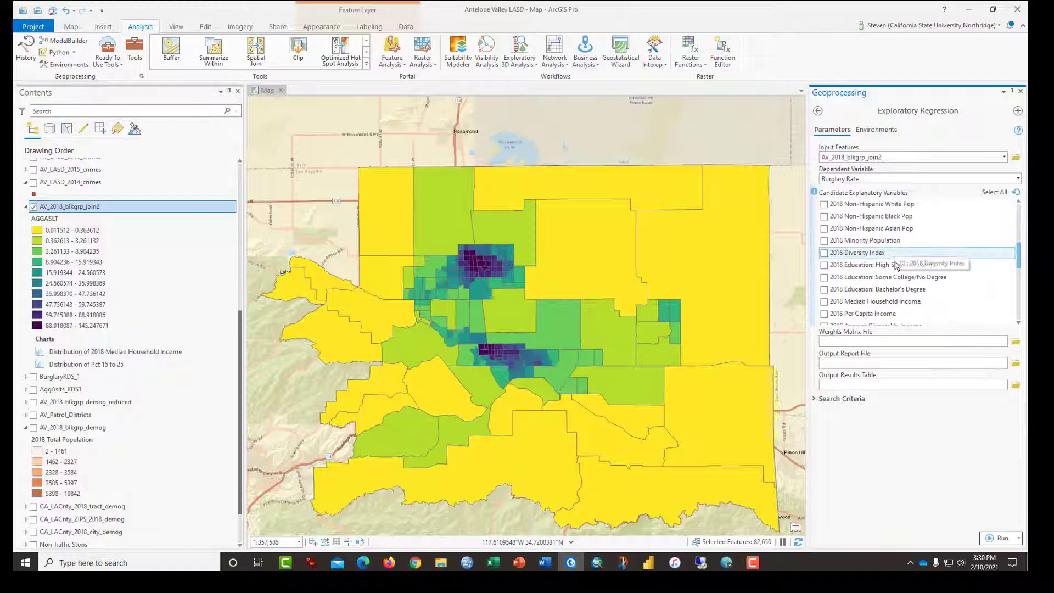
pyautogui.click(846, 255)
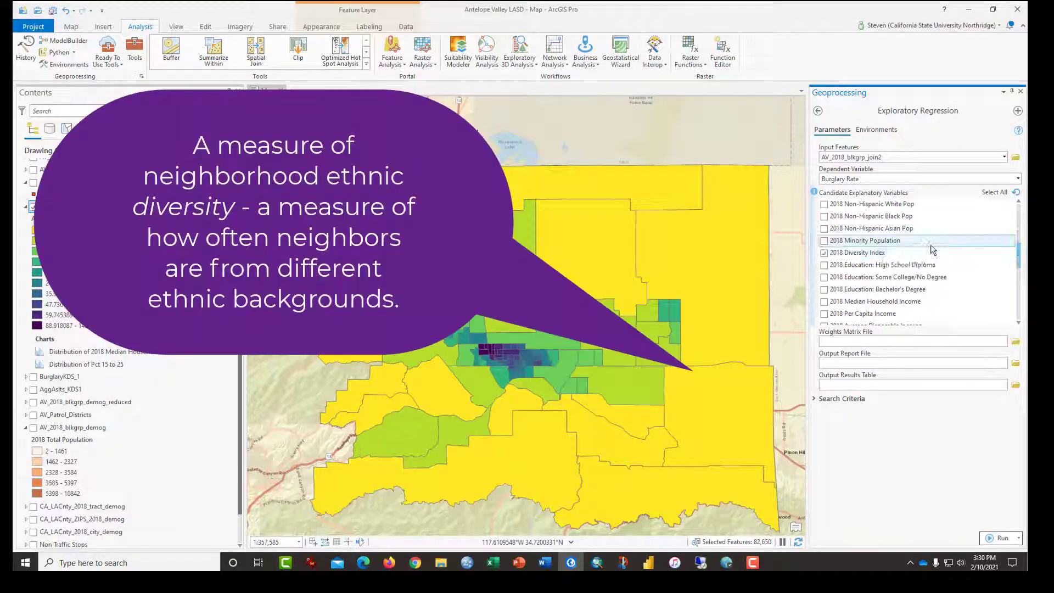
pyautogui.scroll(-2, 932, 250)
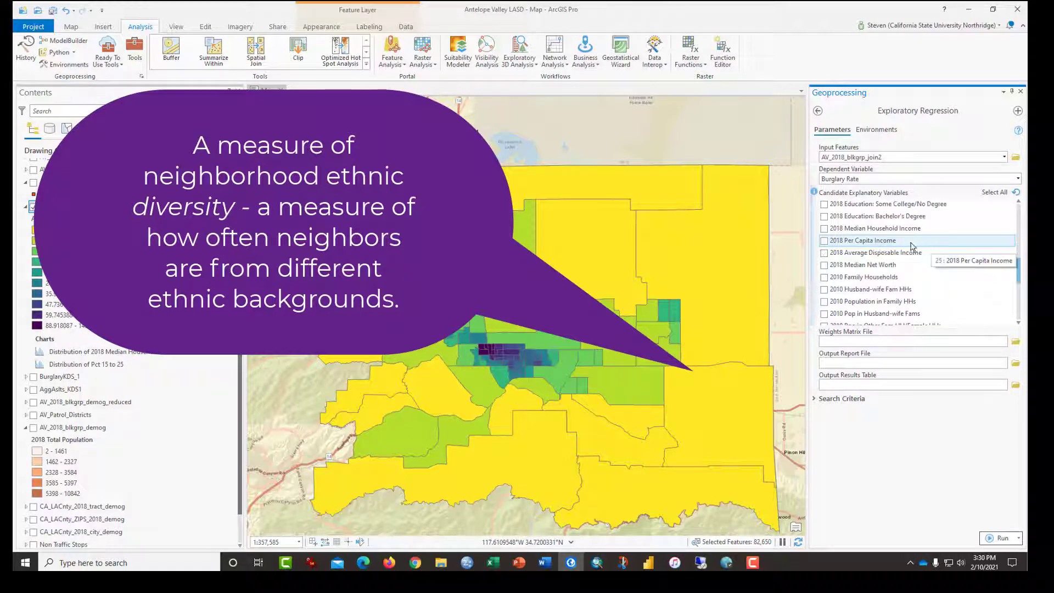
pyautogui.click(824, 230)
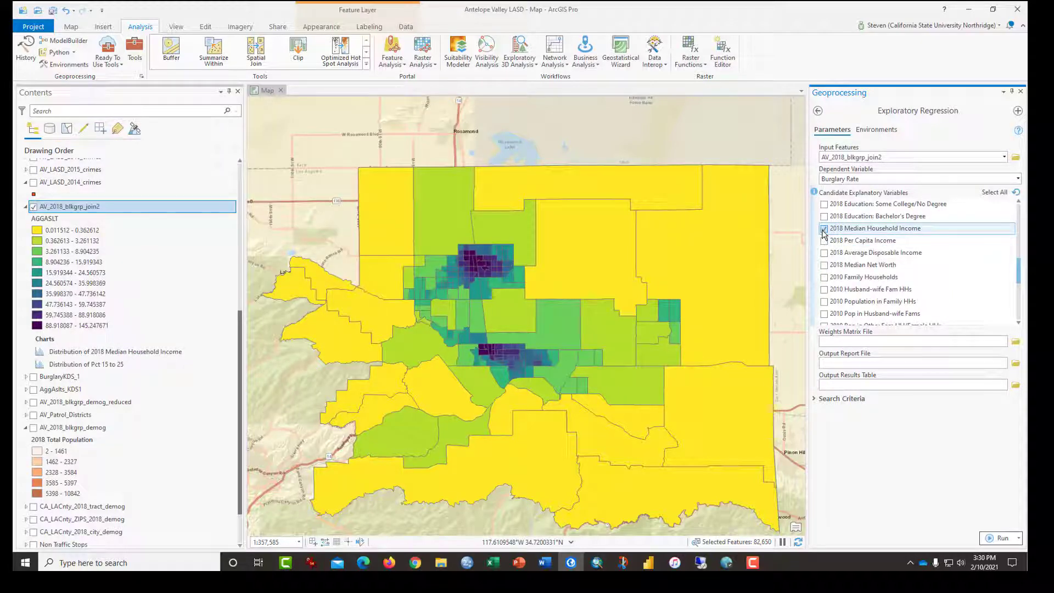
pyautogui.click(824, 253)
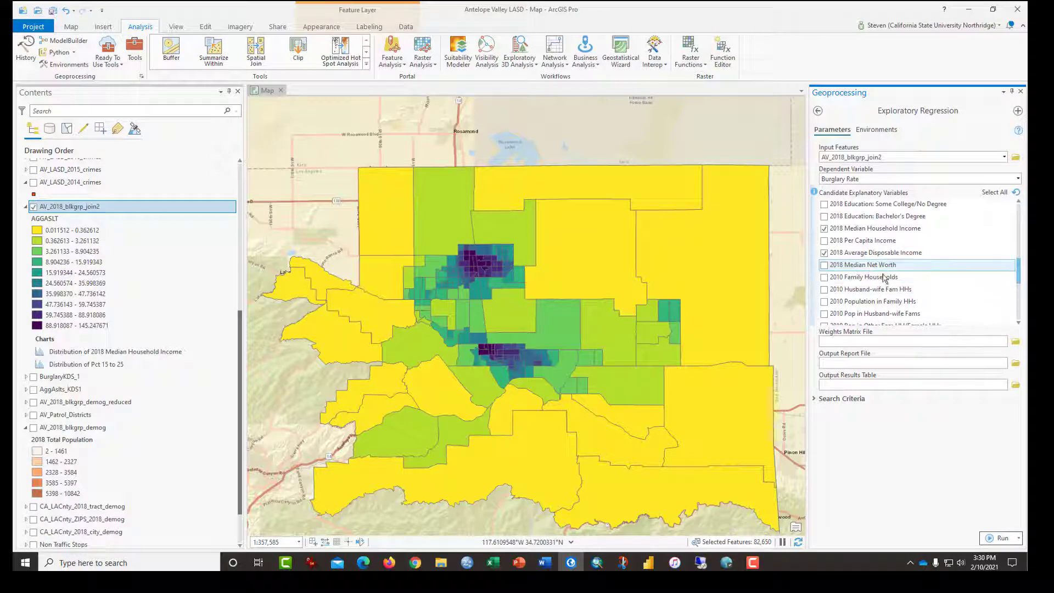
# Tick Pct 15 to 25, Percent White Non Hisp, High School Diploma, Hispanic or Black, Nuclear Families, Renter
pyautogui.scroll(-3, 884, 279)
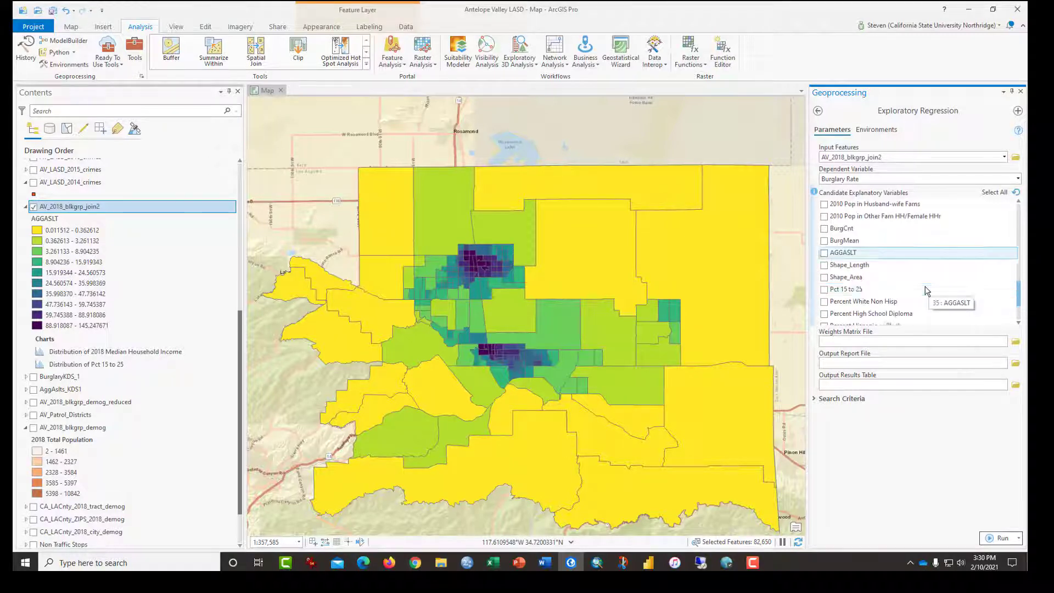
pyautogui.click(826, 294)
pyautogui.scroll(-1, 826, 296)
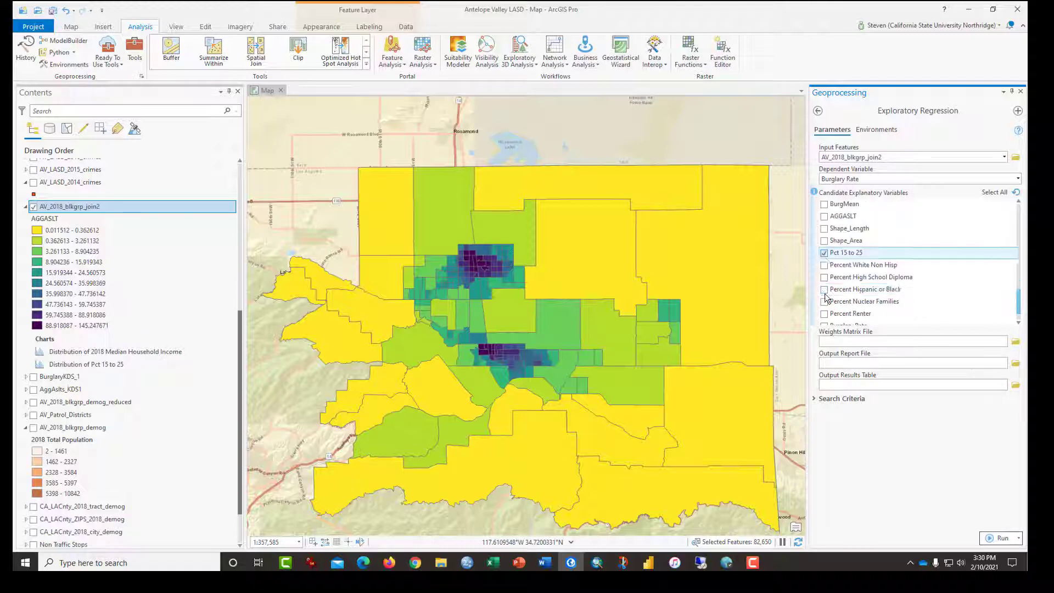
pyautogui.click(825, 266)
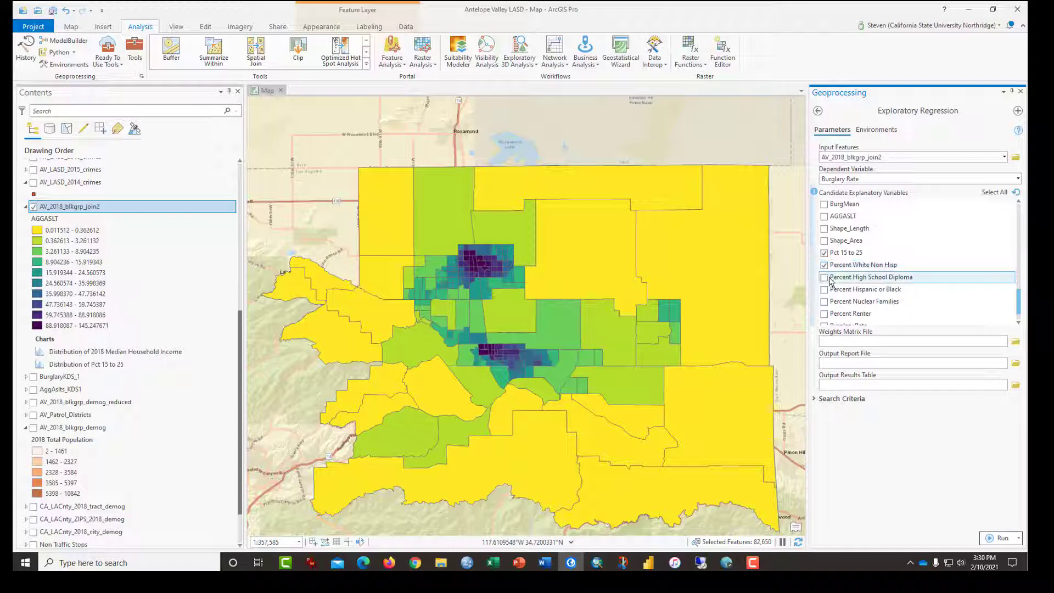
pyautogui.click(824, 277)
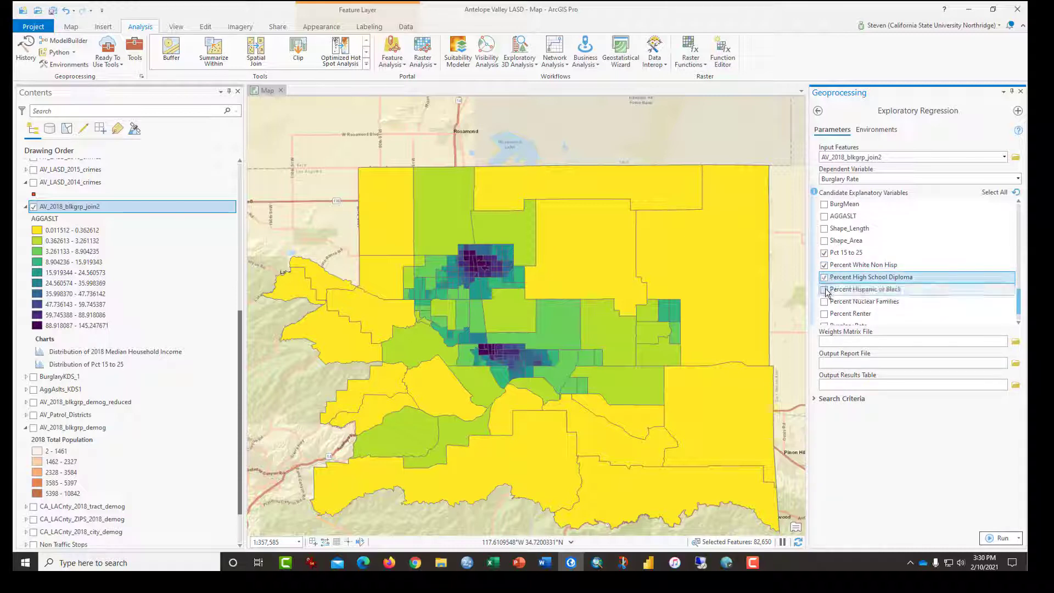
pyautogui.click(824, 290)
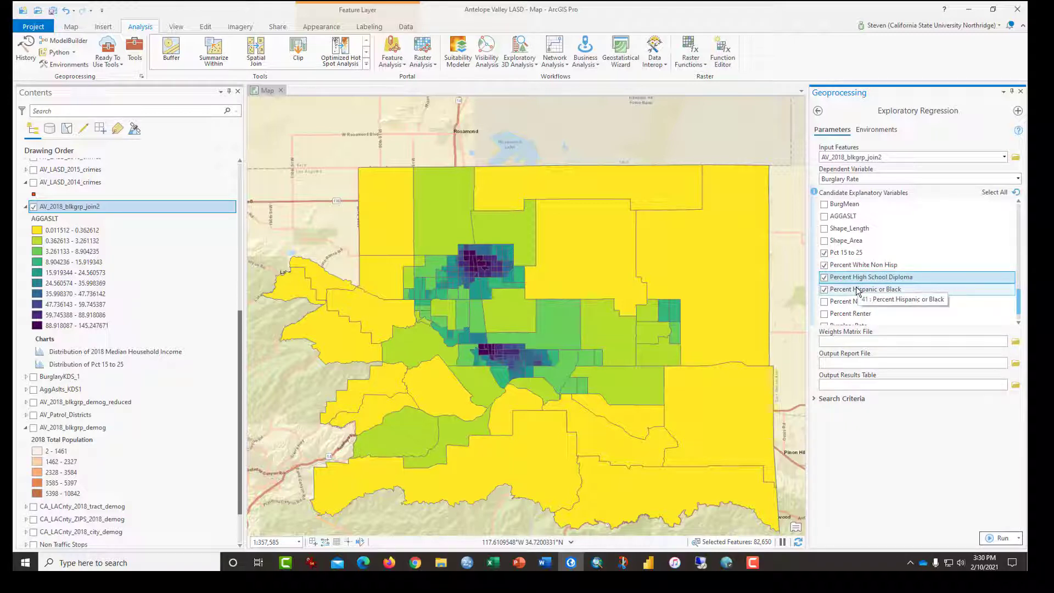
pyautogui.click(825, 301)
pyautogui.scroll(-1, 832, 301)
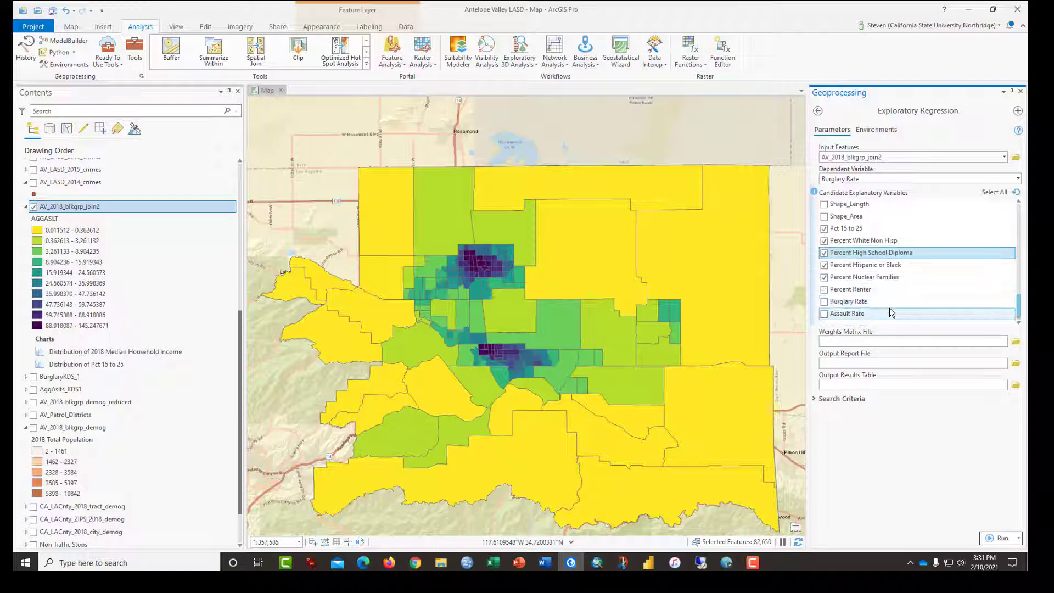
pyautogui.click(824, 289)
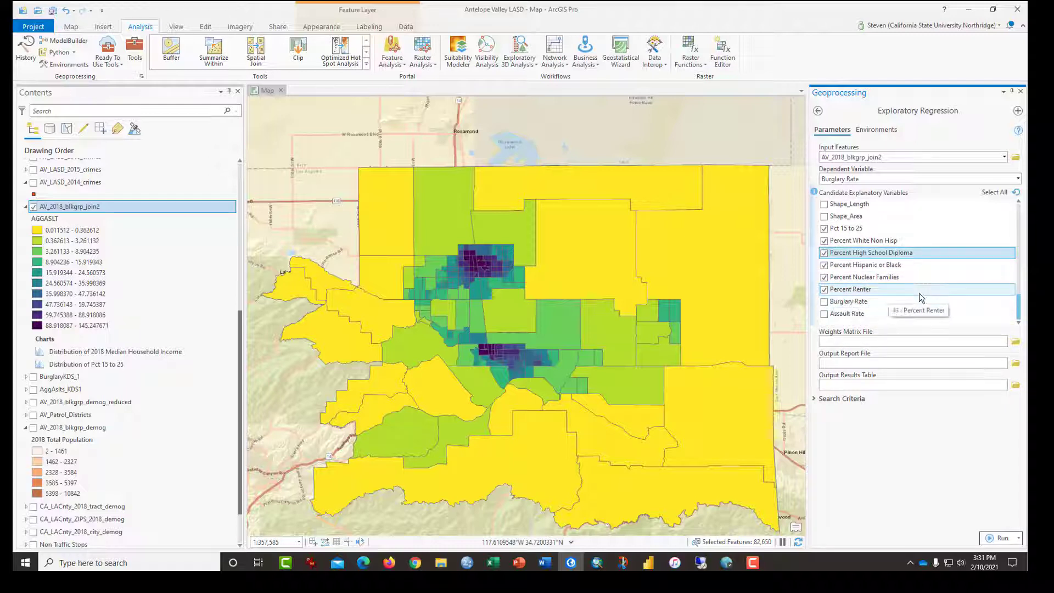
pyautogui.click(849, 363)
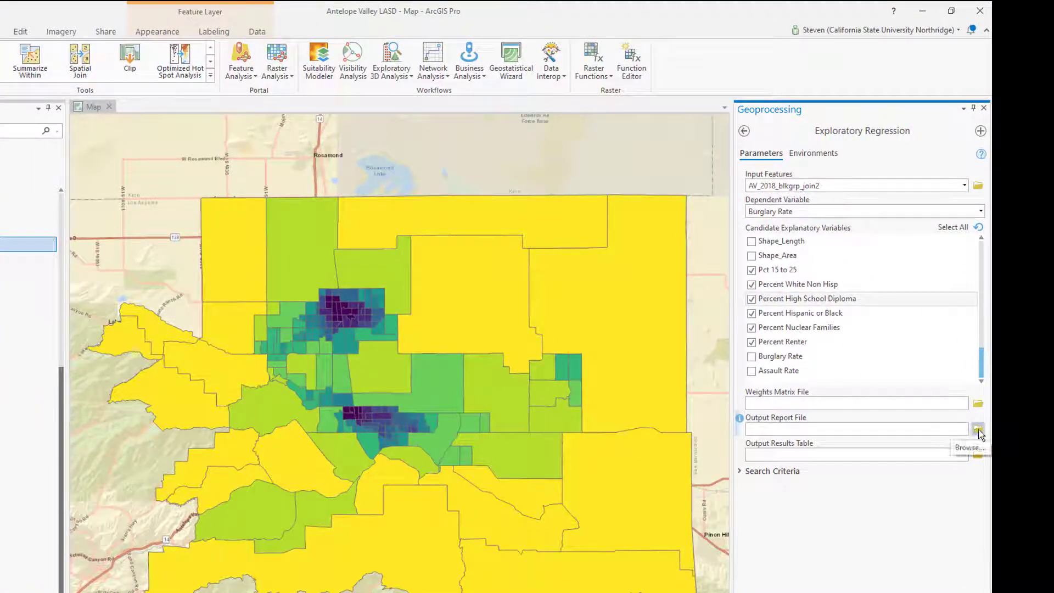
# Save the Exploratory Regression output report as EXPOLS1
pyautogui.click(979, 432)
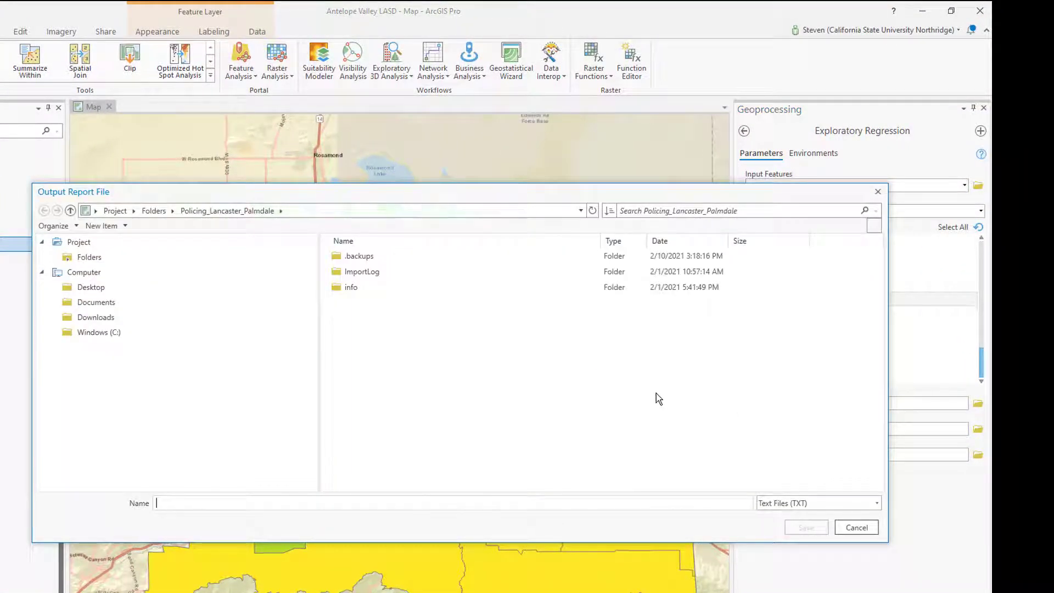
pyautogui.click(447, 502)
pyautogui.write('EXPOLS1')
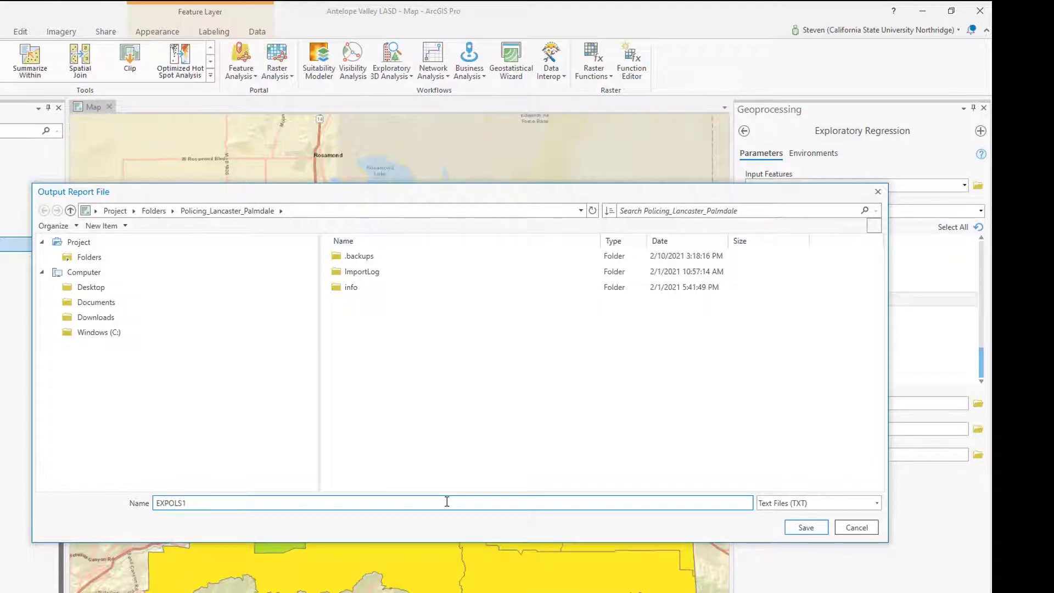
pyautogui.click(806, 527)
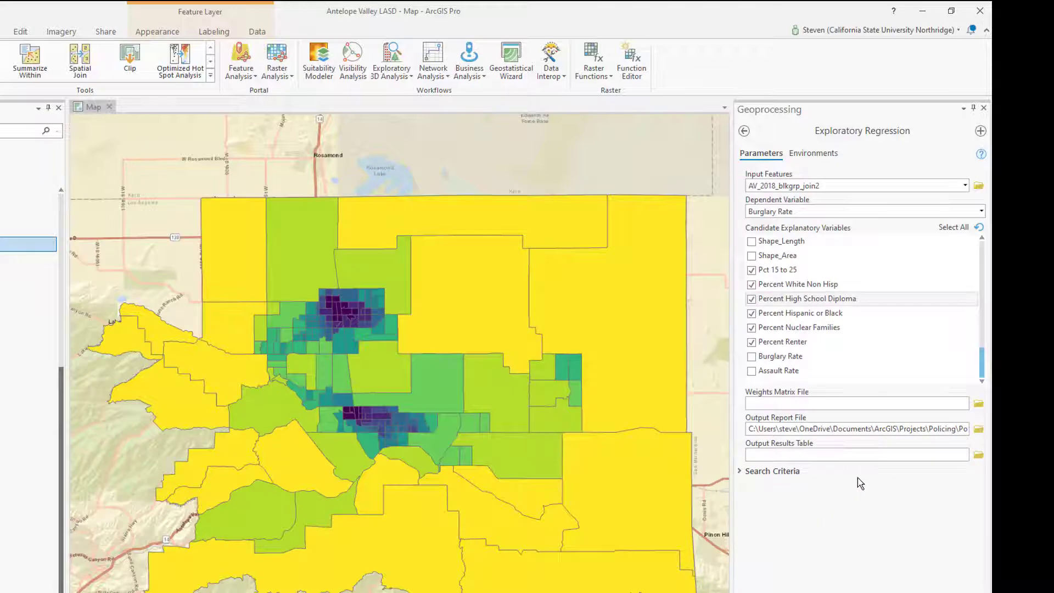
# In Search Criteria, set maximum explanatory variables to 7 and minimum to 3
pyautogui.click(755, 472)
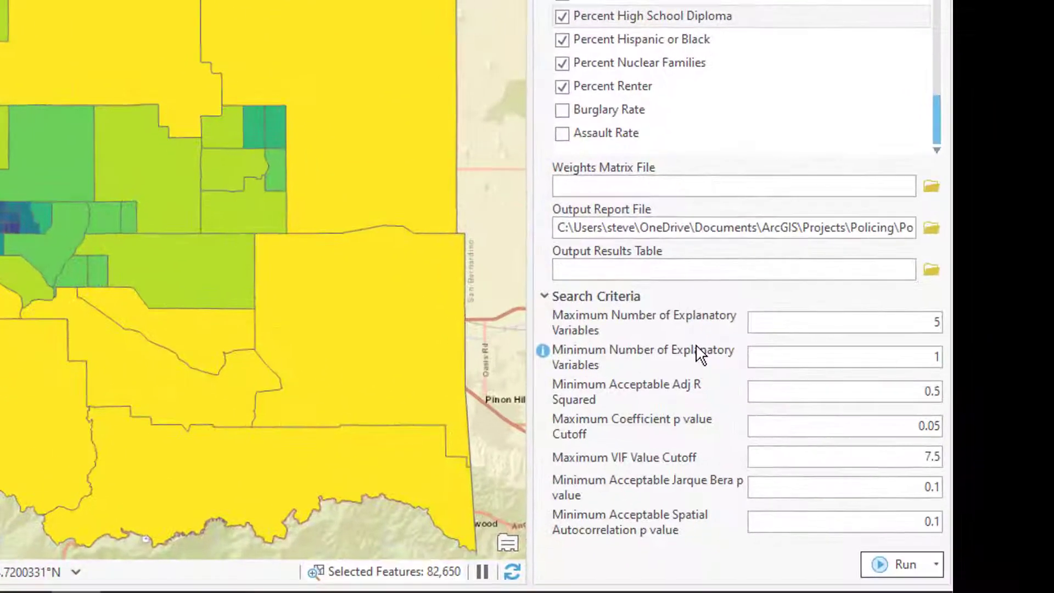
pyautogui.moveTo(935, 319); pyautogui.dragTo(944, 320)
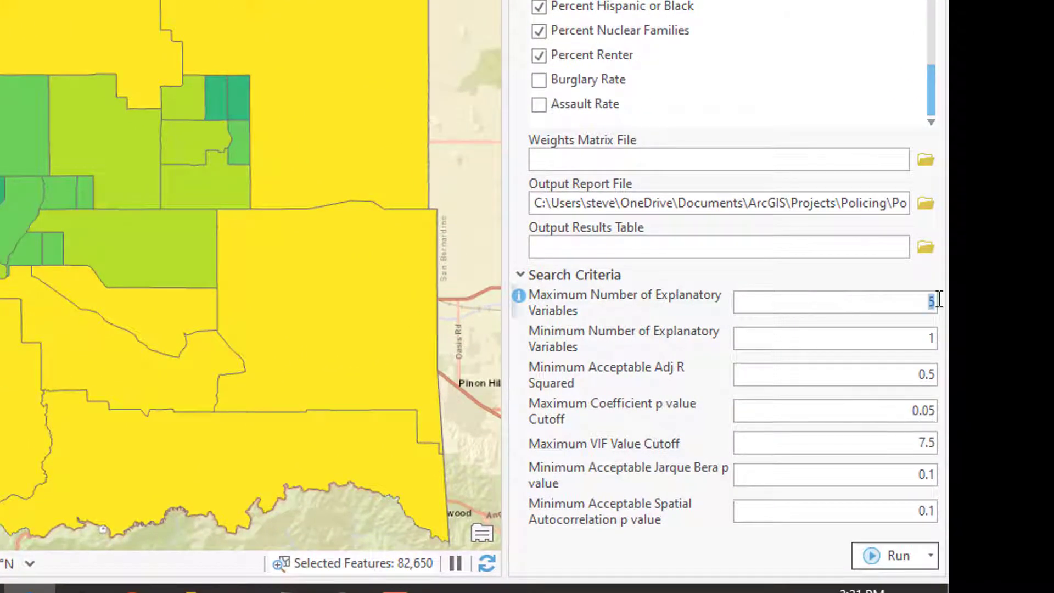
pyautogui.write('7')
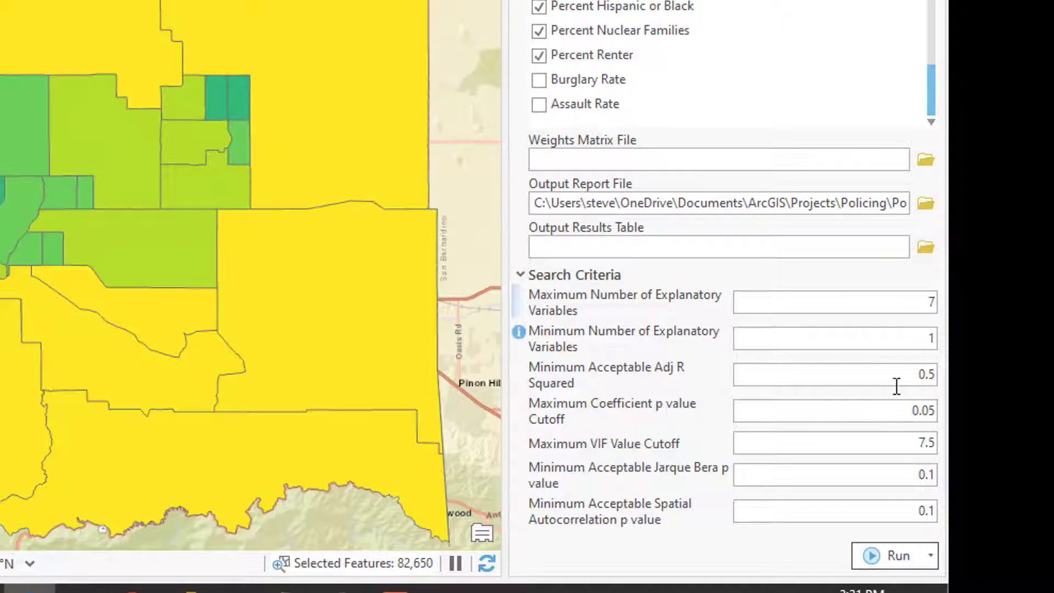
pyautogui.moveTo(928, 339); pyautogui.dragTo(944, 354)
pyautogui.write('3')
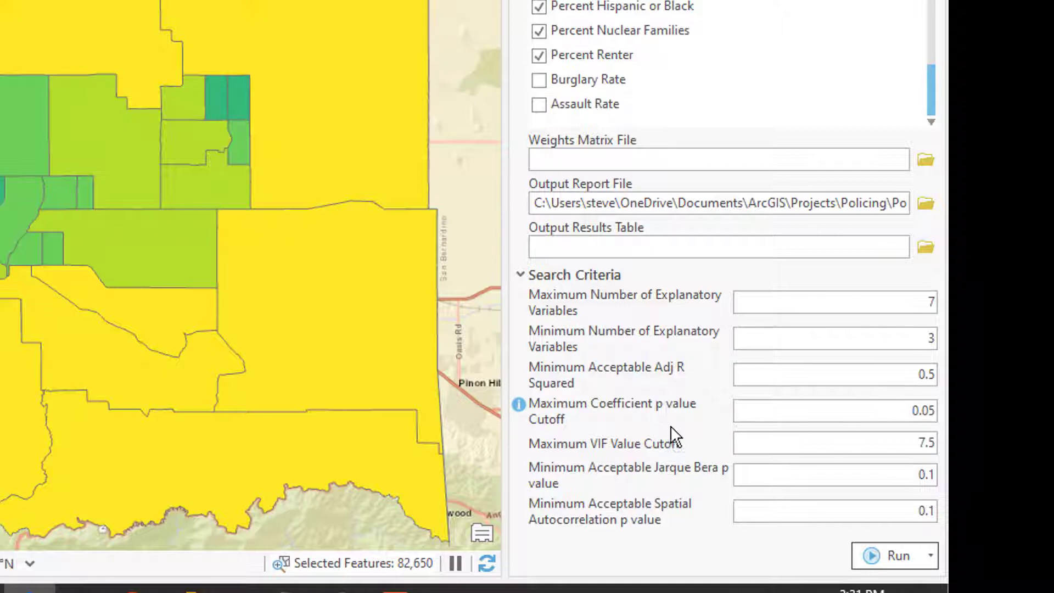
pyautogui.doubleClick(925, 412)
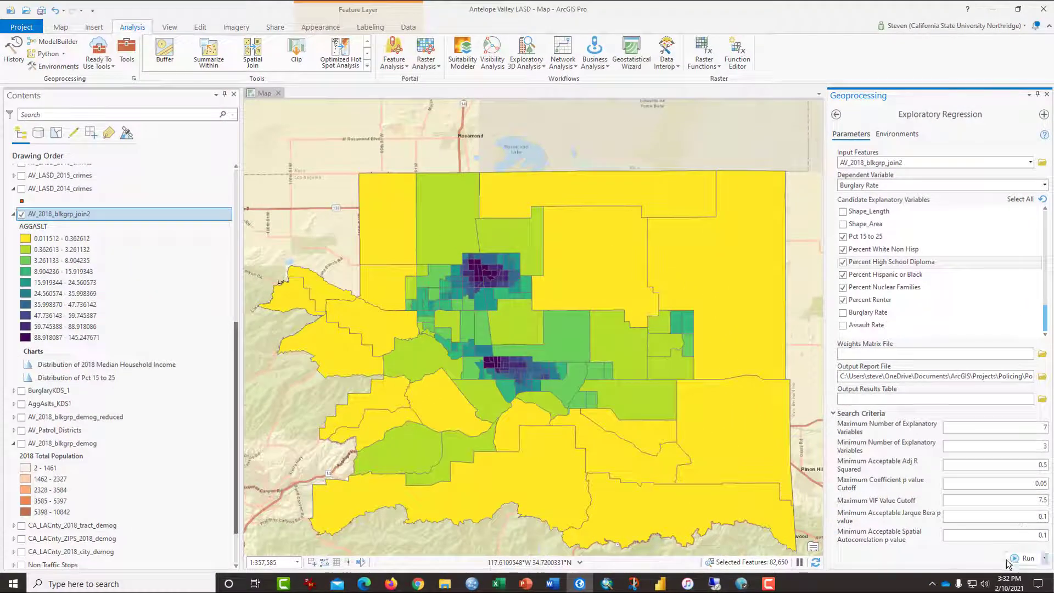
# Run Exploratory Regression and open the EXPOLS1.txt report from the run details
pyautogui.click(1016, 561)
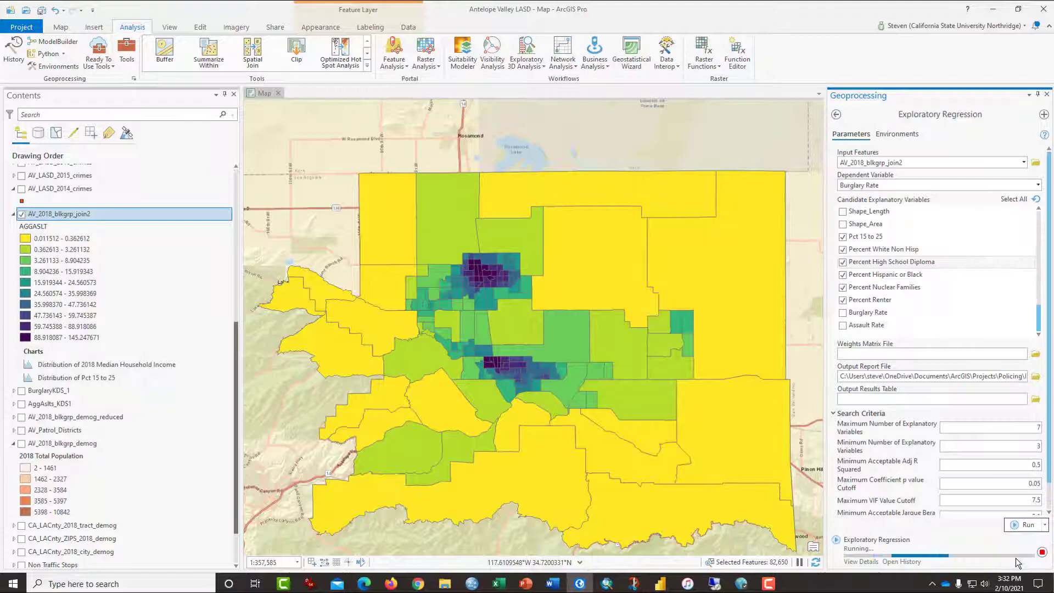
pyautogui.click(869, 561)
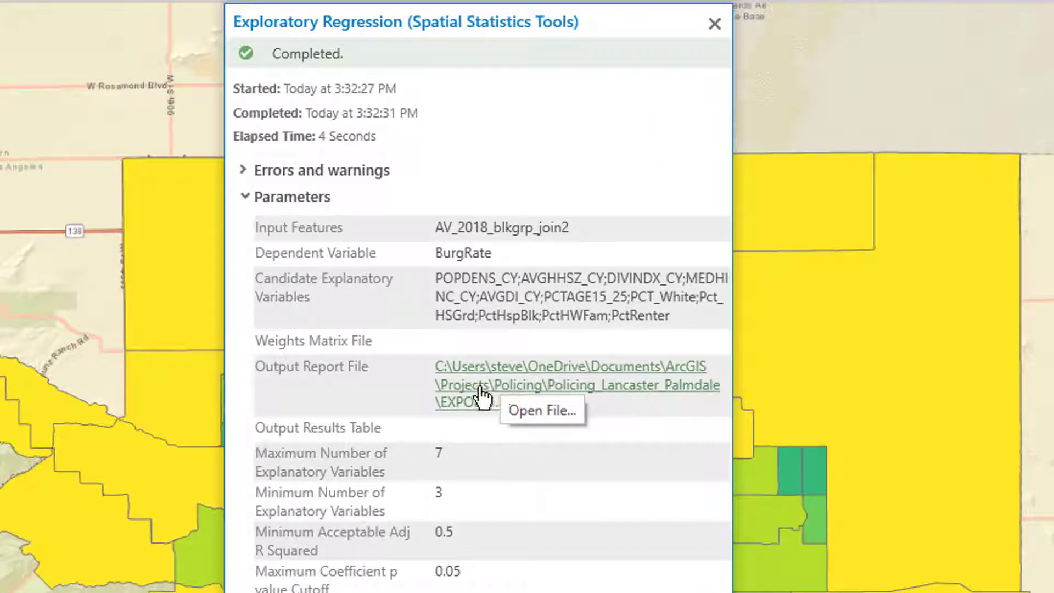
pyautogui.click(483, 394)
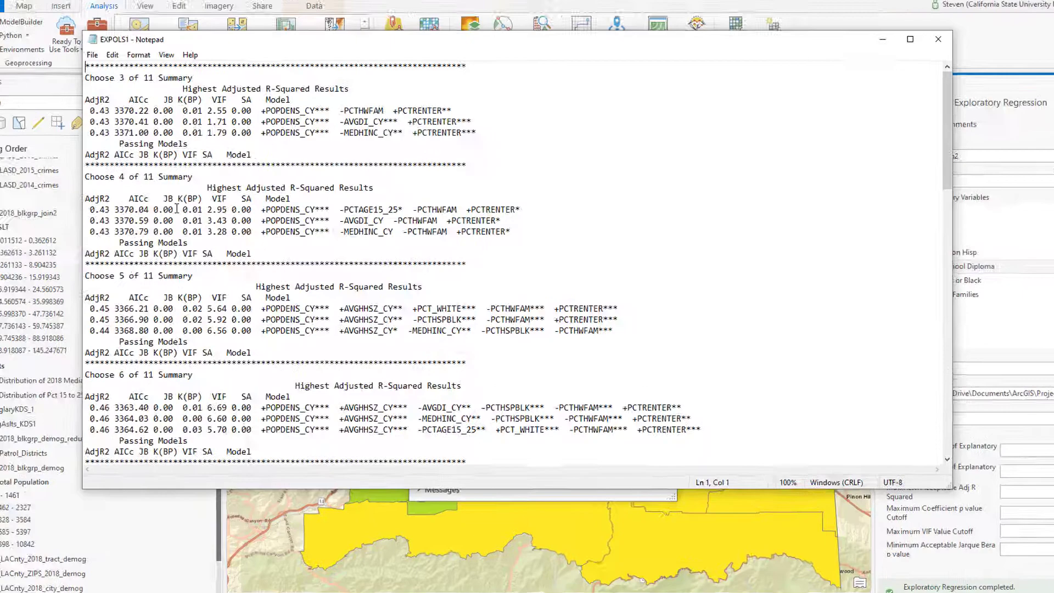
# Compare the top Choose 6 and Choose 7 models, noting AICc, MEDHINC_CY and DIVINDX_CY
pyautogui.scroll(-4, 208, 230)
pyautogui.scroll(-6, 153, 233)
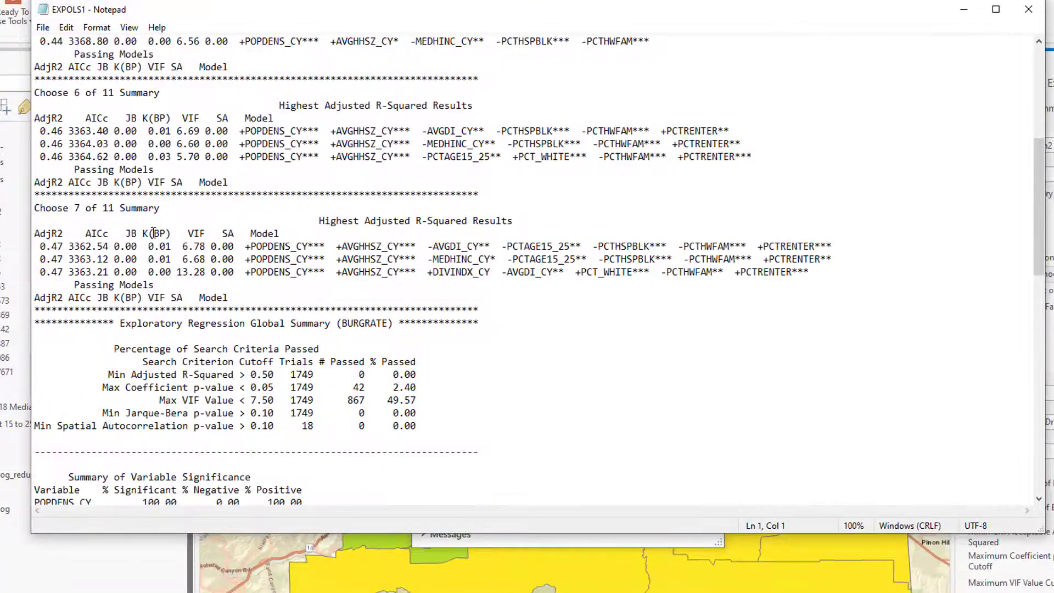
pyautogui.scroll(2, 154, 233)
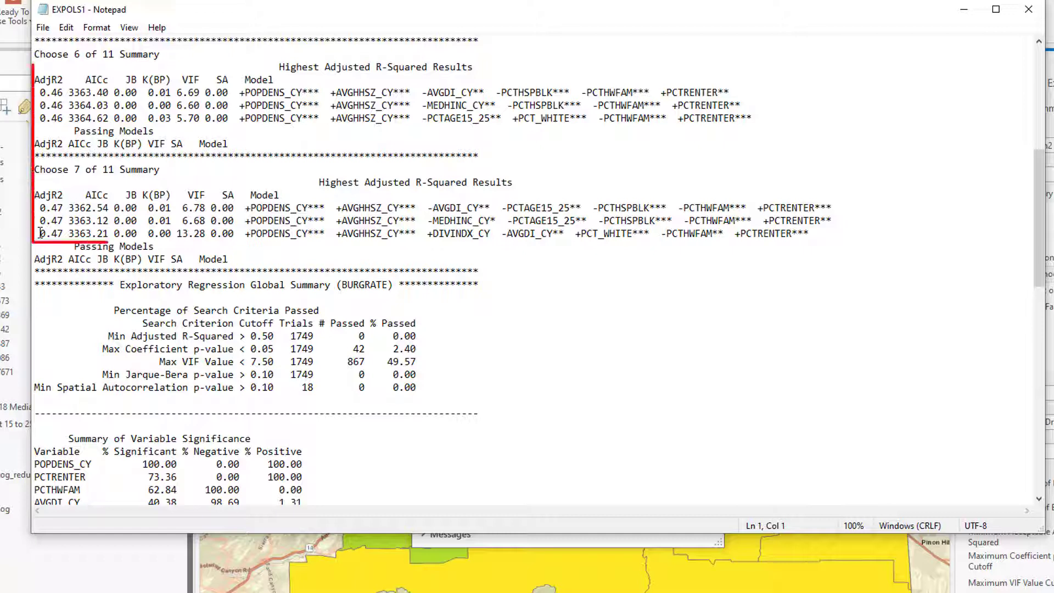
pyautogui.doubleClick(99, 194)
pyautogui.moveTo(39, 235)
pyautogui.mouseDown()
pyautogui.moveTo(351, 235)
pyautogui.moveTo(122, 248)
pyautogui.moveTo(97, 235)
pyautogui.moveTo(206, 233)
pyautogui.moveTo(176, 234)
pyautogui.mouseUp()
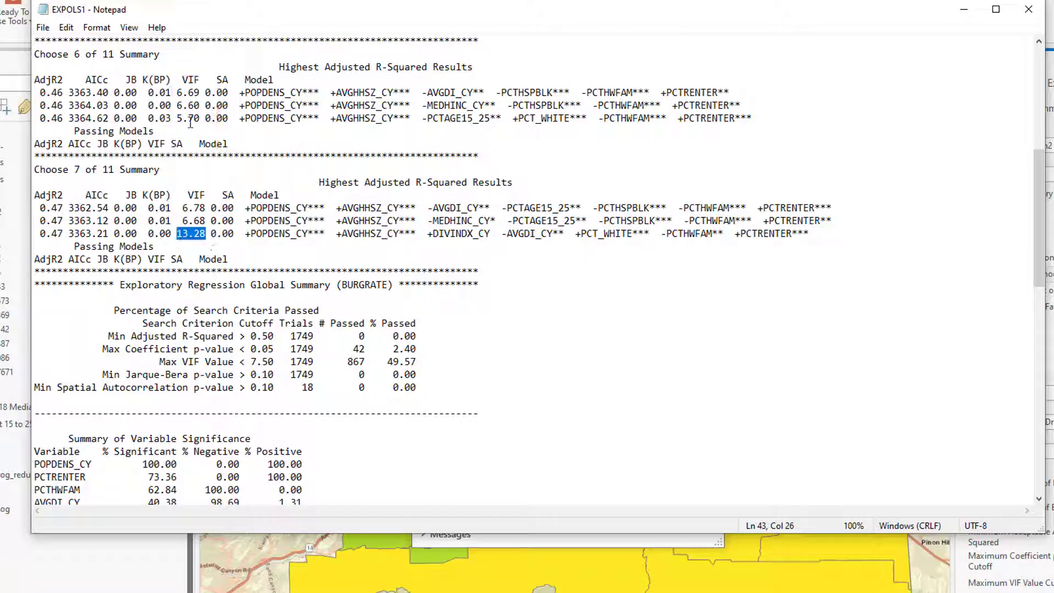
pyautogui.moveTo(40, 119)
pyautogui.mouseDown()
pyautogui.moveTo(521, 107)
pyautogui.moveTo(752, 120)
pyautogui.mouseUp()
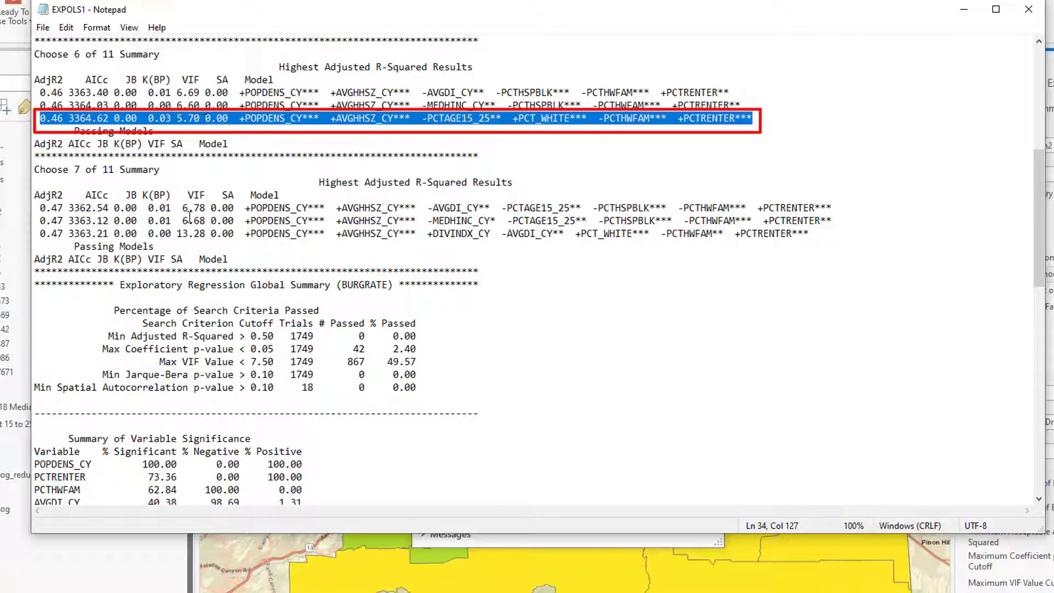
pyautogui.moveTo(41, 208); pyautogui.dragTo(831, 209)
pyautogui.scroll(4, 322, 203)
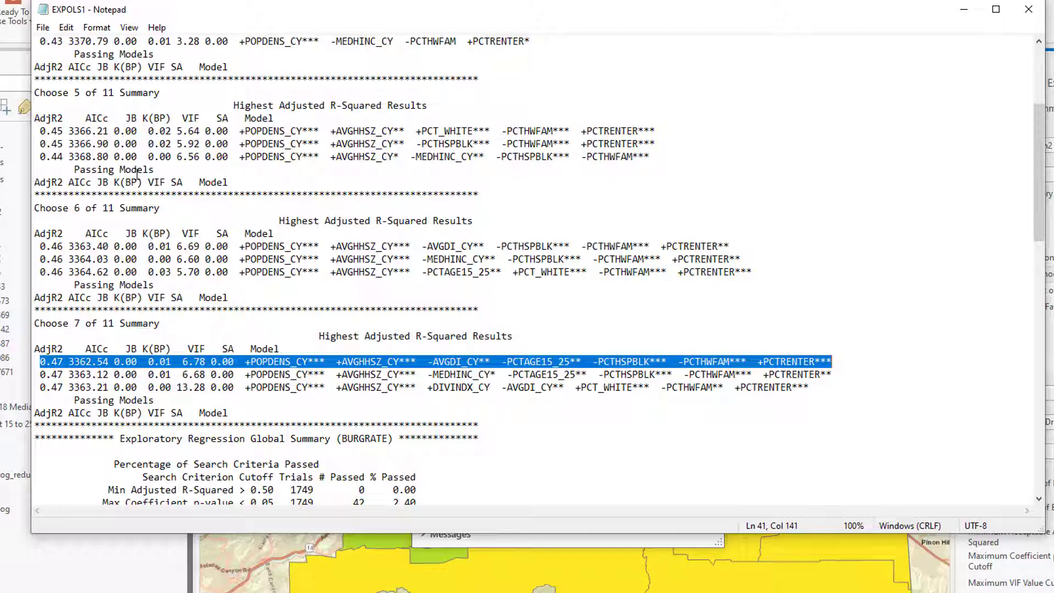
pyautogui.scroll(-4, 137, 172)
pyautogui.moveTo(245, 208); pyautogui.dragTo(326, 208)
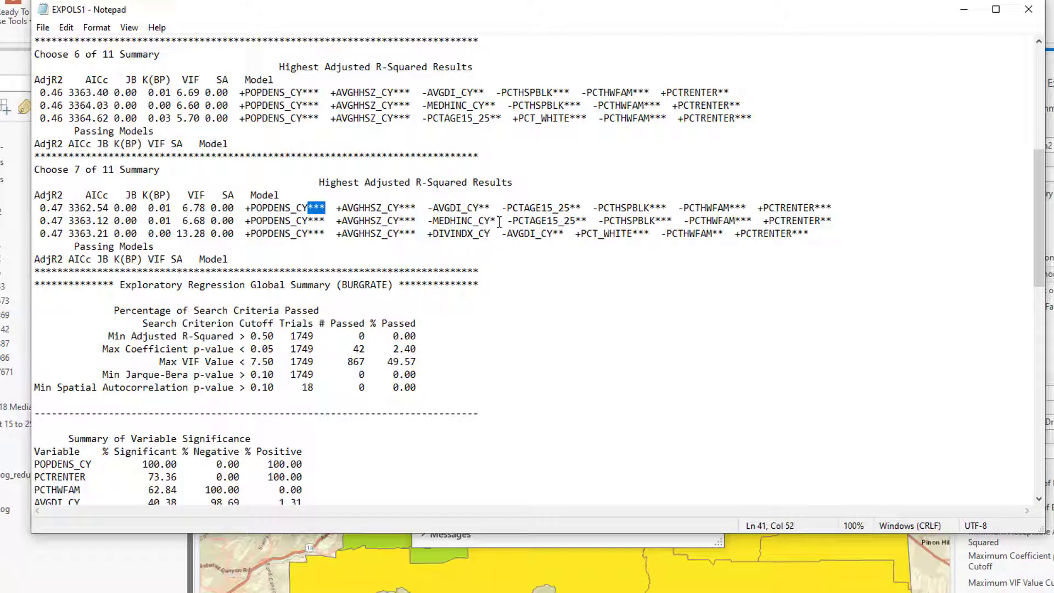
pyautogui.moveTo(499, 221); pyautogui.dragTo(485, 222)
pyautogui.moveTo(501, 234); pyautogui.dragTo(425, 237)
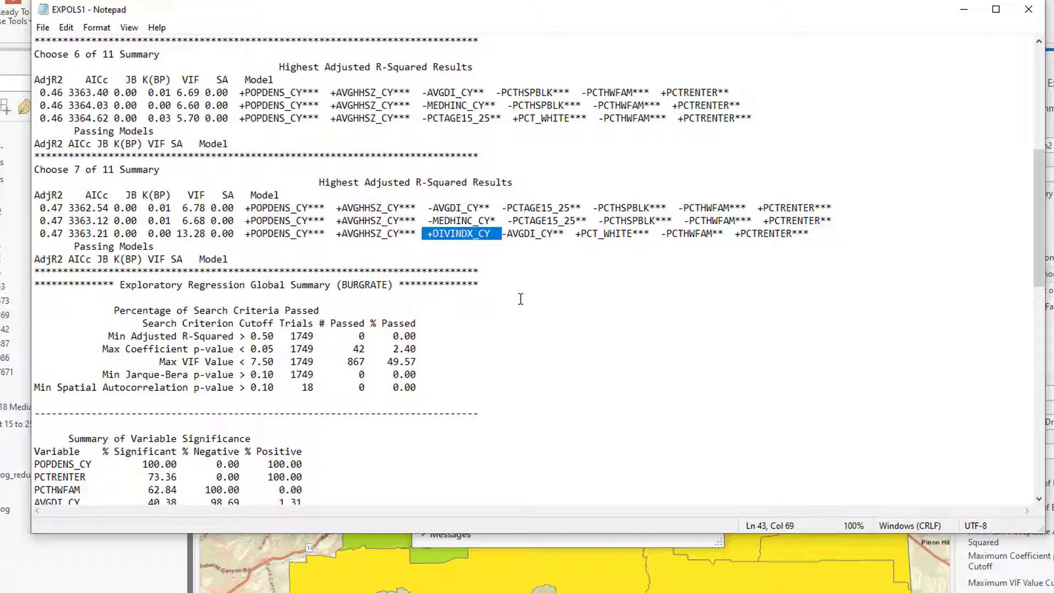
# Review significance rows for PCT_HSGRD, PCTHSPBLK and PCT_WHITE (59.86% positive)
pyautogui.scroll(-7, 521, 299)
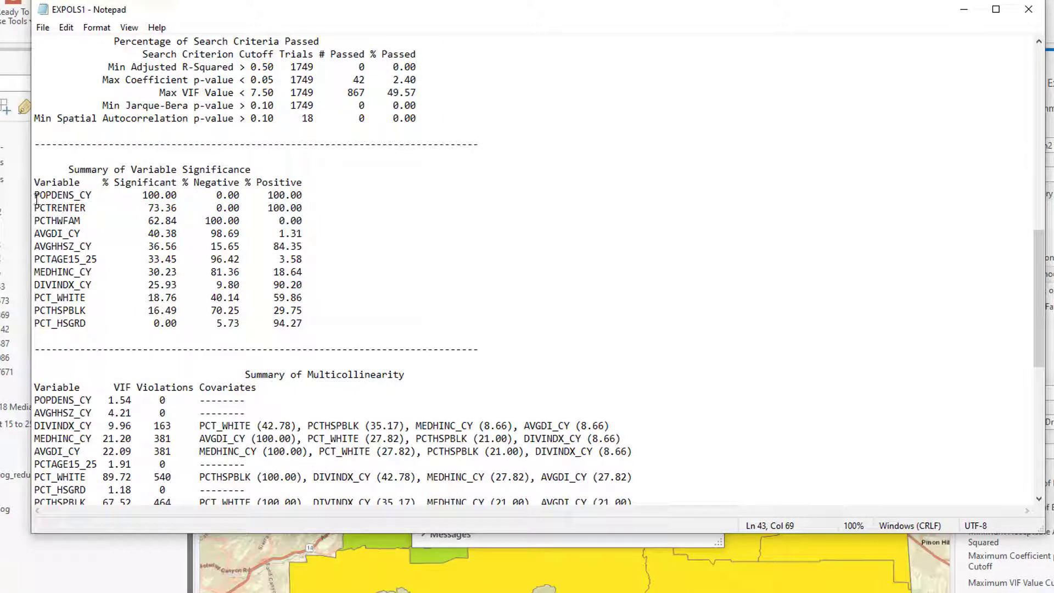
pyautogui.moveTo(37, 198)
pyautogui.mouseDown()
pyautogui.moveTo(40, 212)
pyautogui.moveTo(79, 225)
pyautogui.moveTo(103, 273)
pyautogui.moveTo(302, 309)
pyautogui.mouseUp()
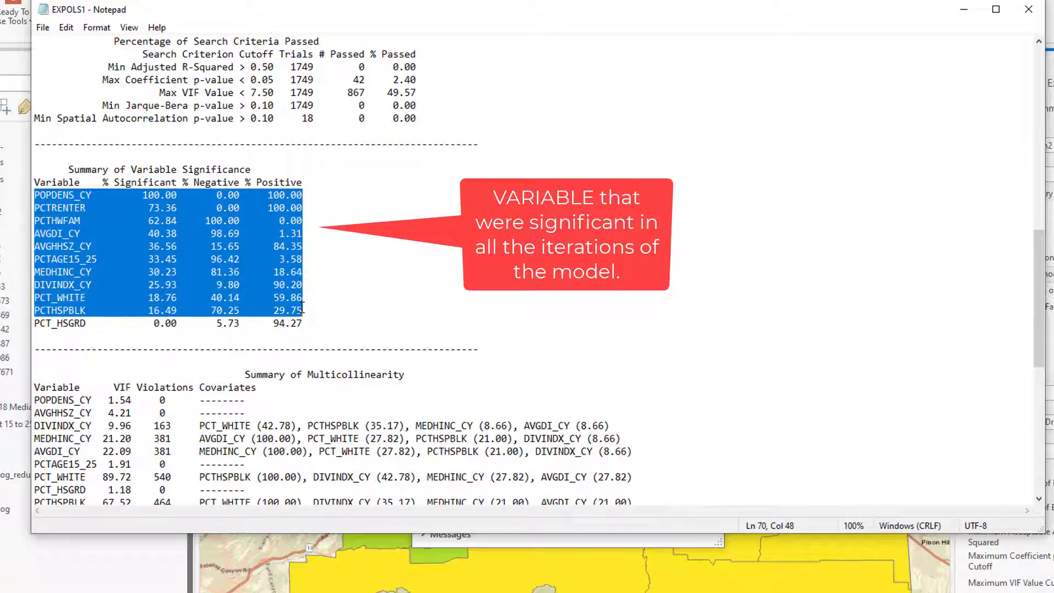
pyautogui.click(59, 323)
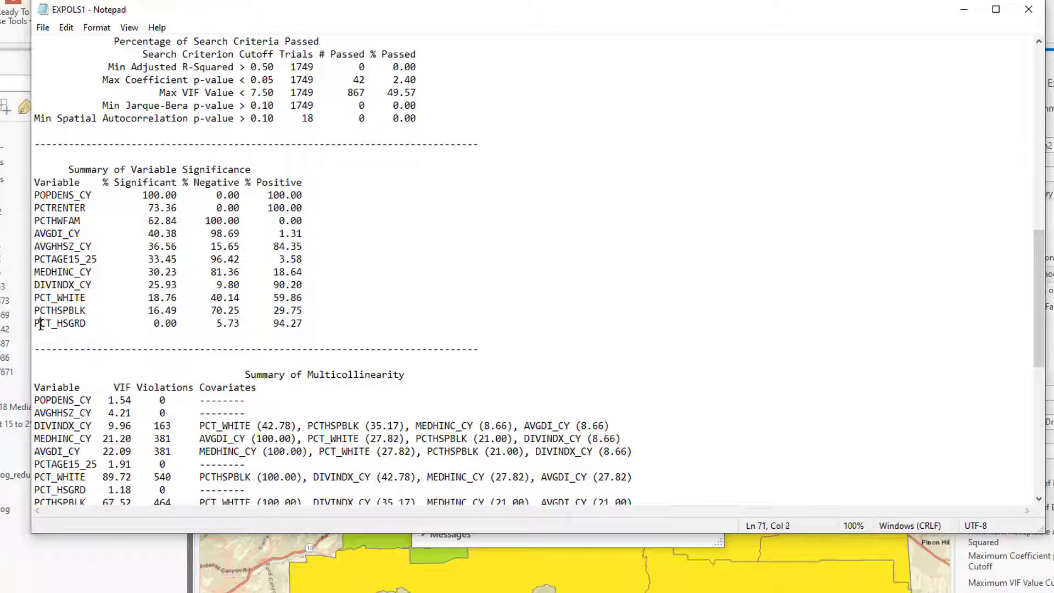
pyautogui.moveTo(40, 323); pyautogui.dragTo(306, 325)
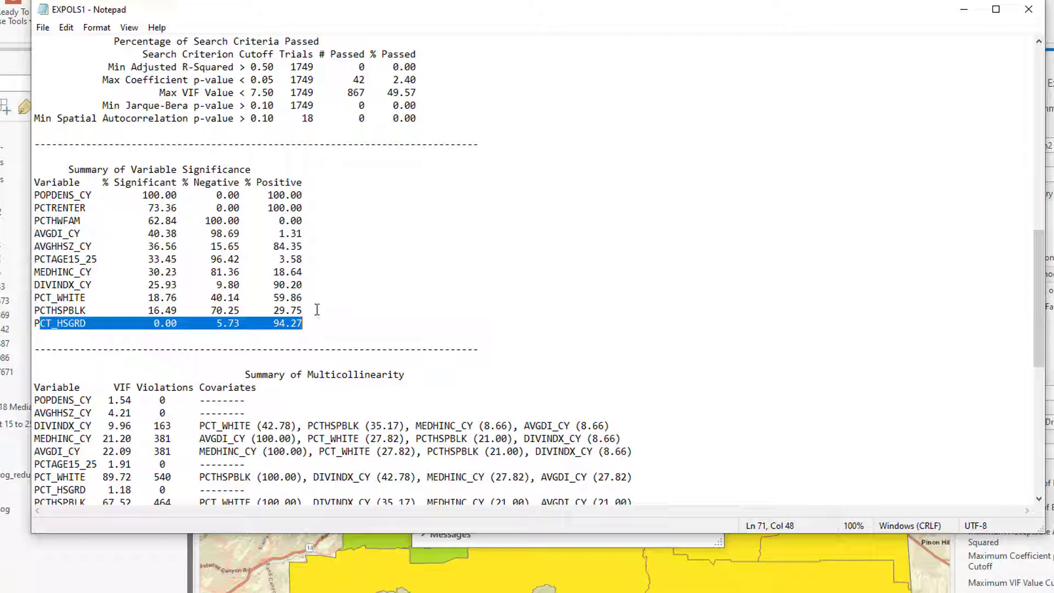
pyautogui.moveTo(316, 311); pyautogui.dragTo(37, 306)
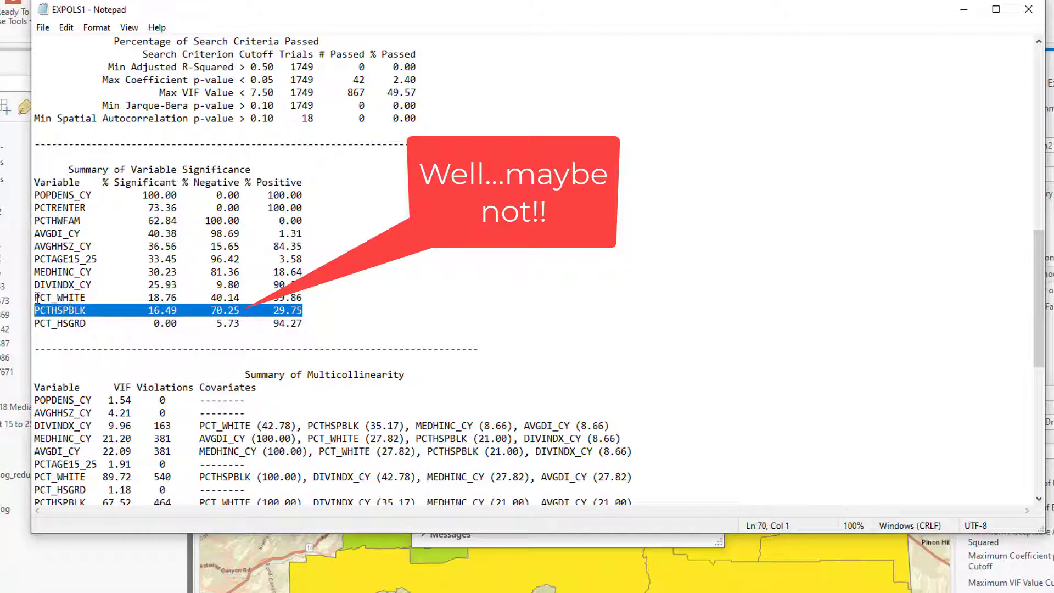
pyautogui.moveTo(37, 298); pyautogui.dragTo(303, 297)
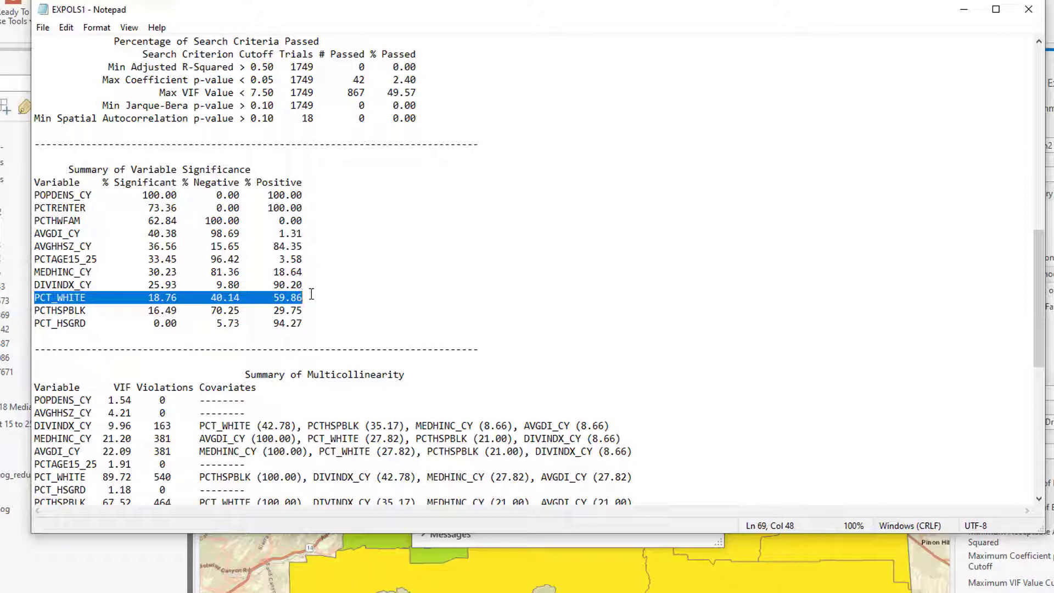
pyautogui.moveTo(268, 297); pyautogui.dragTo(307, 296)
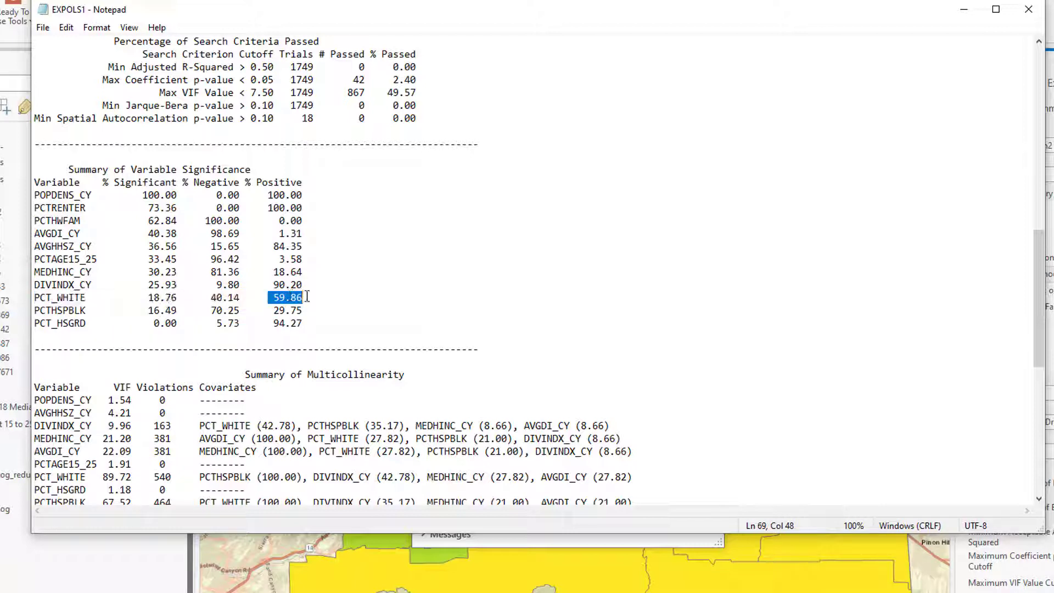
# Revisit the last Choose 6 models and the POPDENS_CY significance entry
pyautogui.scroll(6, 305, 295)
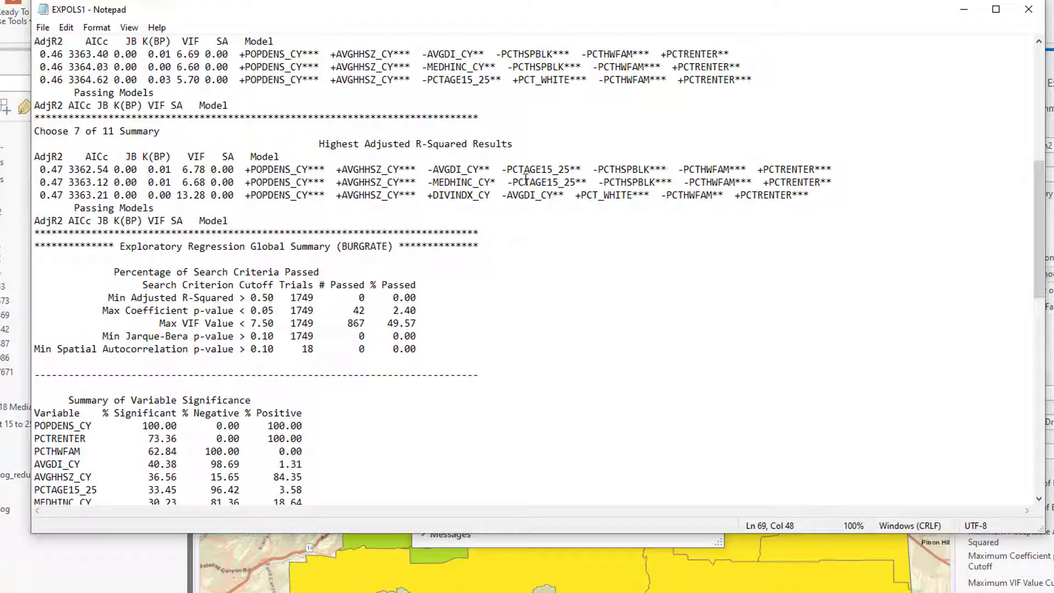
pyautogui.scroll(1, 571, 162)
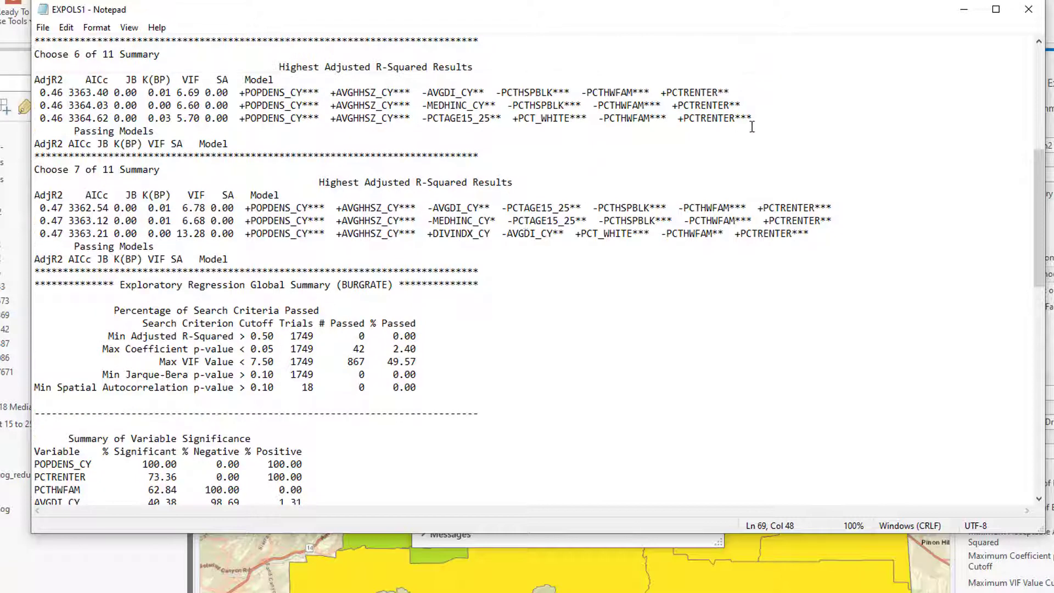
pyautogui.moveTo(752, 127); pyautogui.dragTo(33, 117)
pyautogui.scroll(-5, 264, 330)
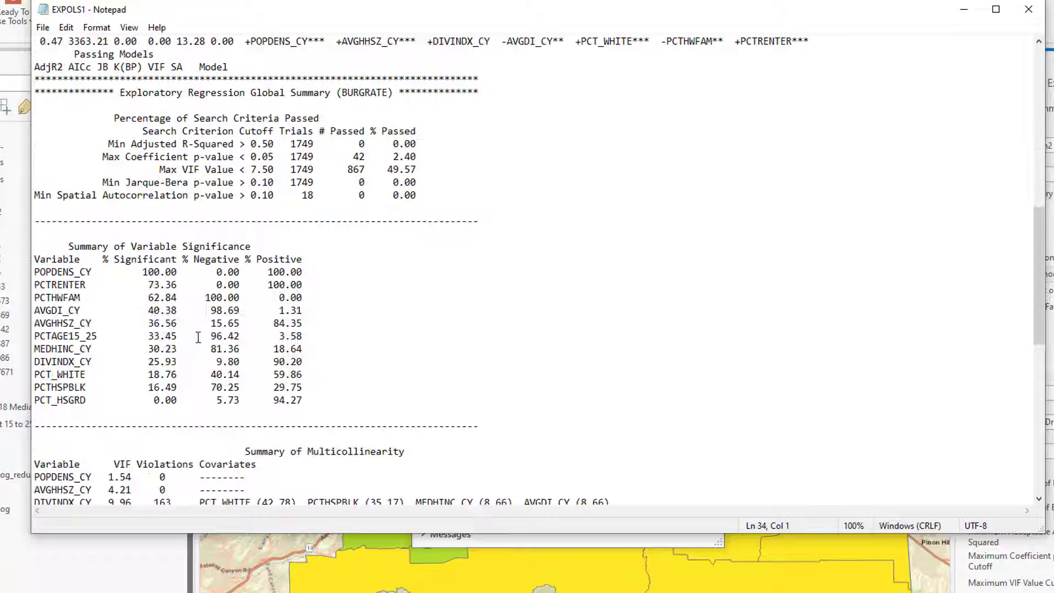
pyautogui.moveTo(303, 337); pyautogui.dragTo(34, 272)
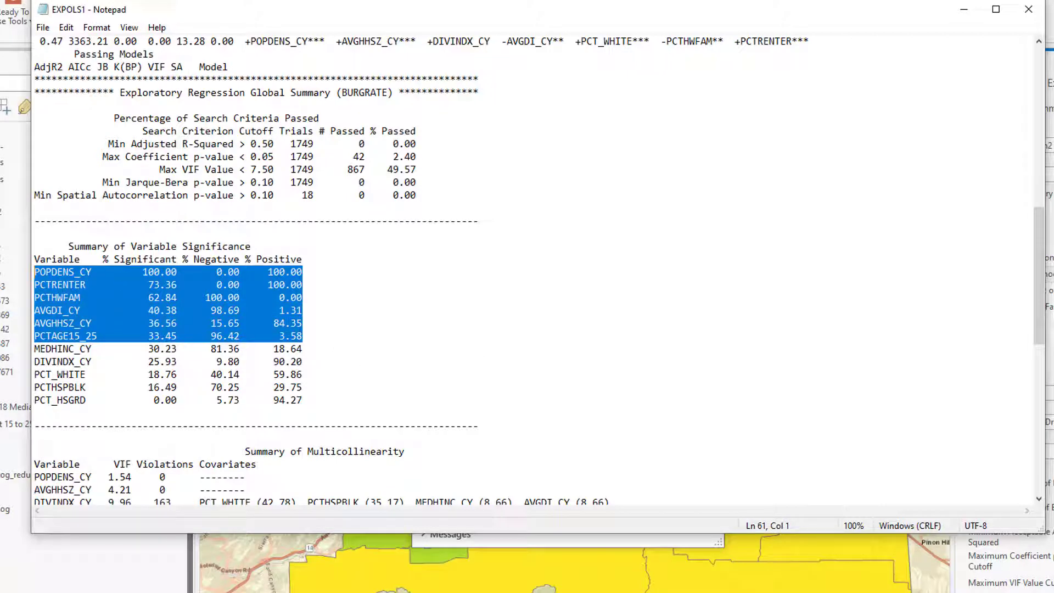
pyautogui.moveTo(80, 271); pyautogui.dragTo(92, 270)
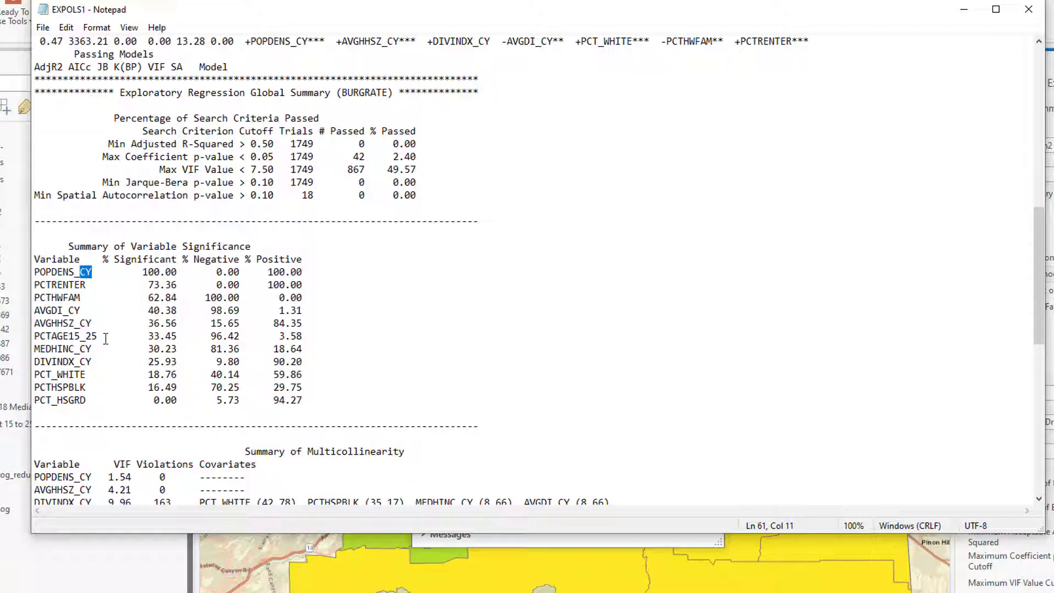
pyautogui.scroll(-1, 106, 338)
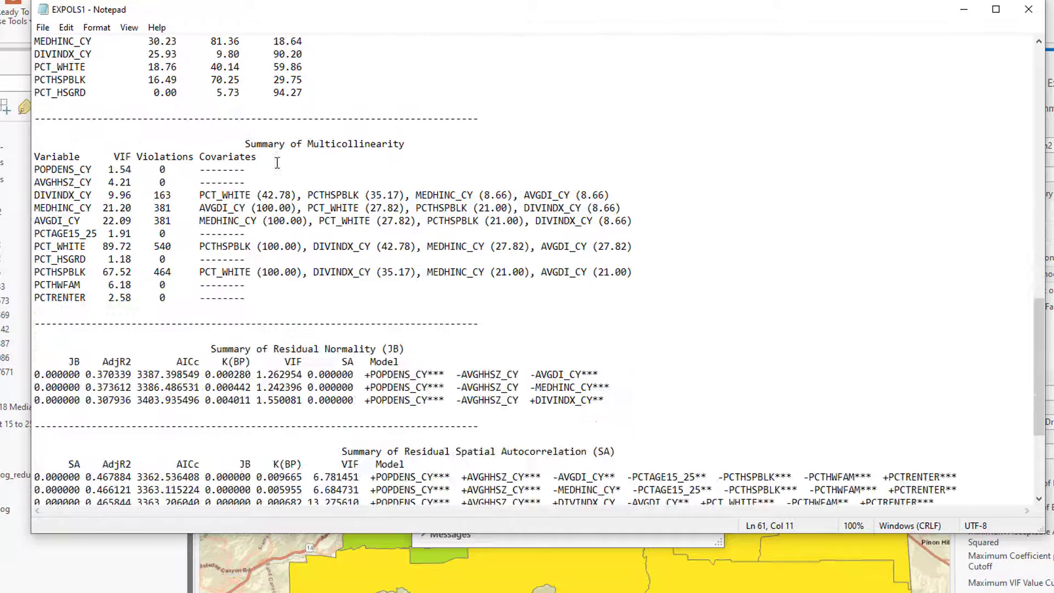
pyautogui.moveTo(247, 142); pyautogui.dragTo(427, 144)
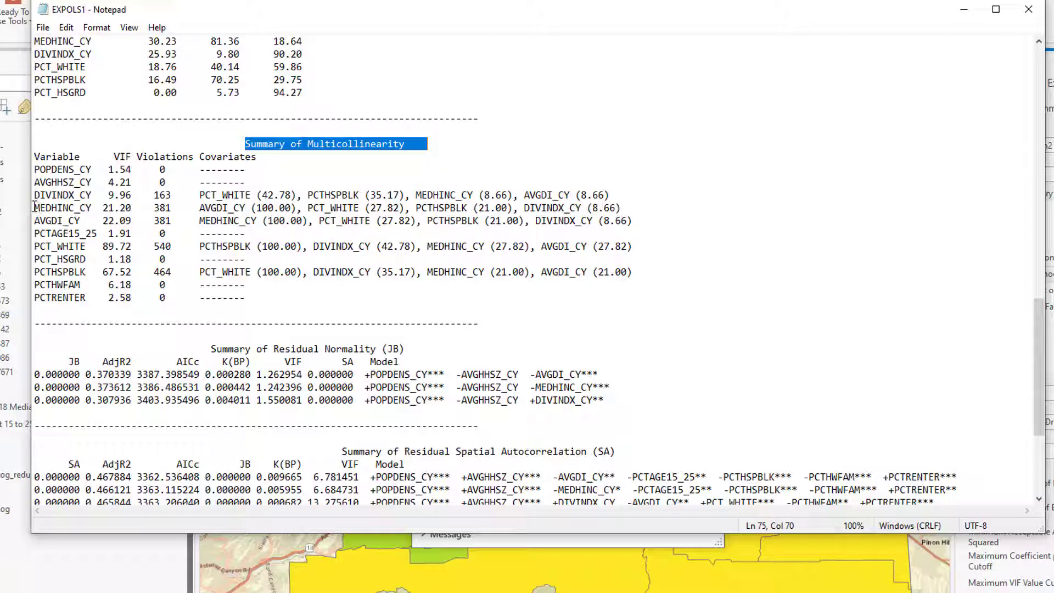
pyautogui.moveTo(35, 207); pyautogui.dragTo(301, 208)
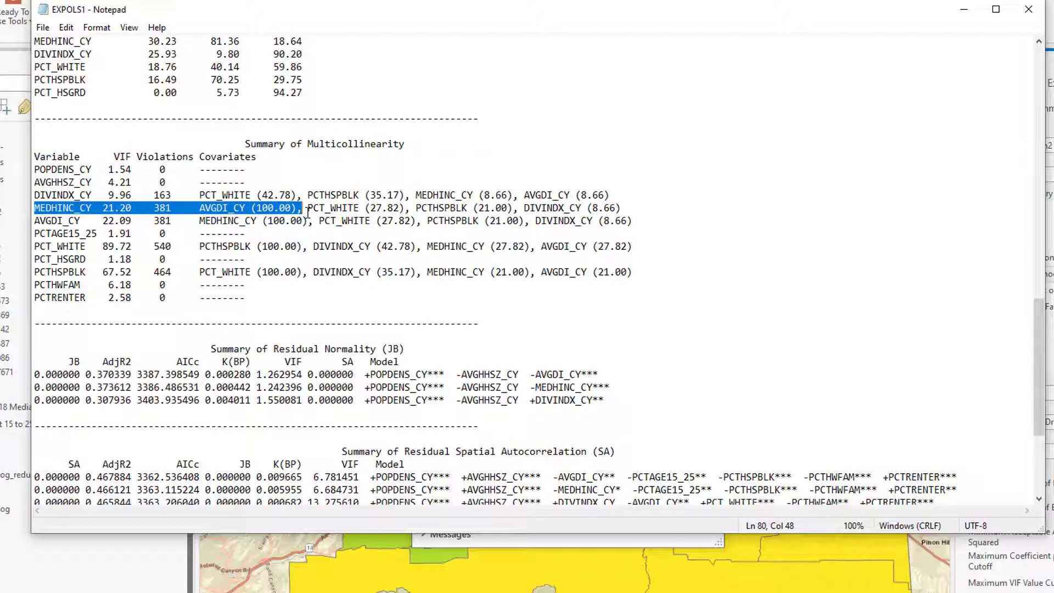
pyautogui.click(308, 210)
pyautogui.moveTo(302, 208); pyautogui.dragTo(387, 212)
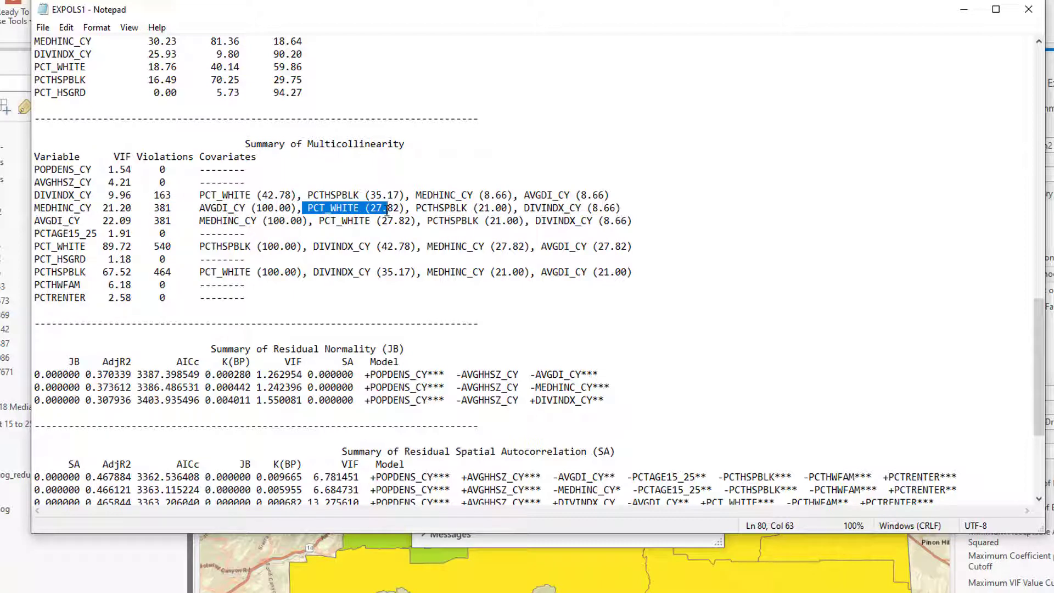
pyautogui.moveTo(387, 212); pyautogui.dragTo(621, 206)
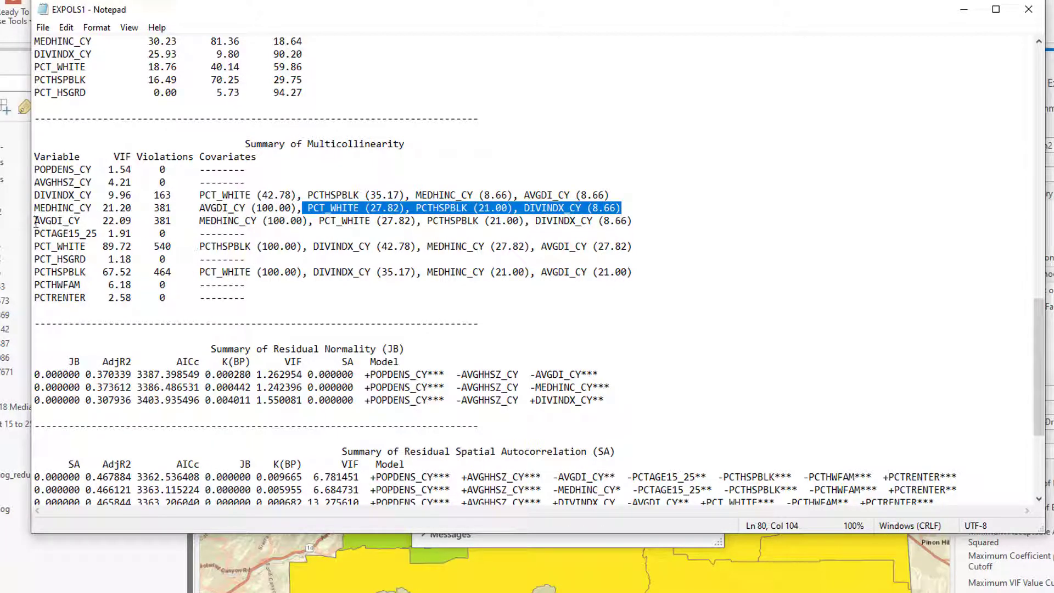
pyautogui.moveTo(37, 222); pyautogui.dragTo(306, 225)
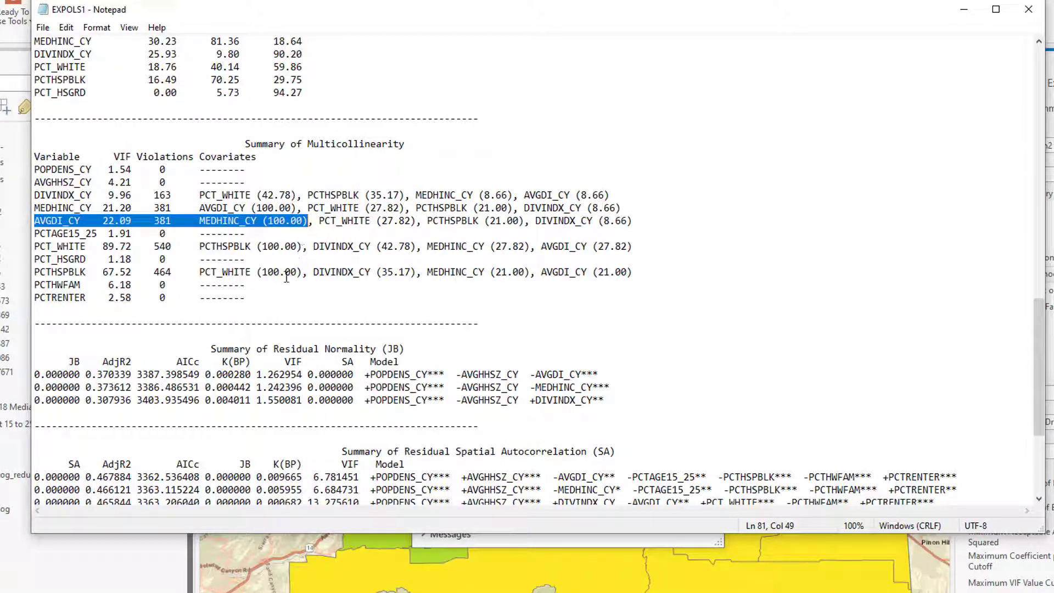
pyautogui.moveTo(34, 246); pyautogui.dragTo(308, 246)
pyautogui.scroll(-4, 194, 289)
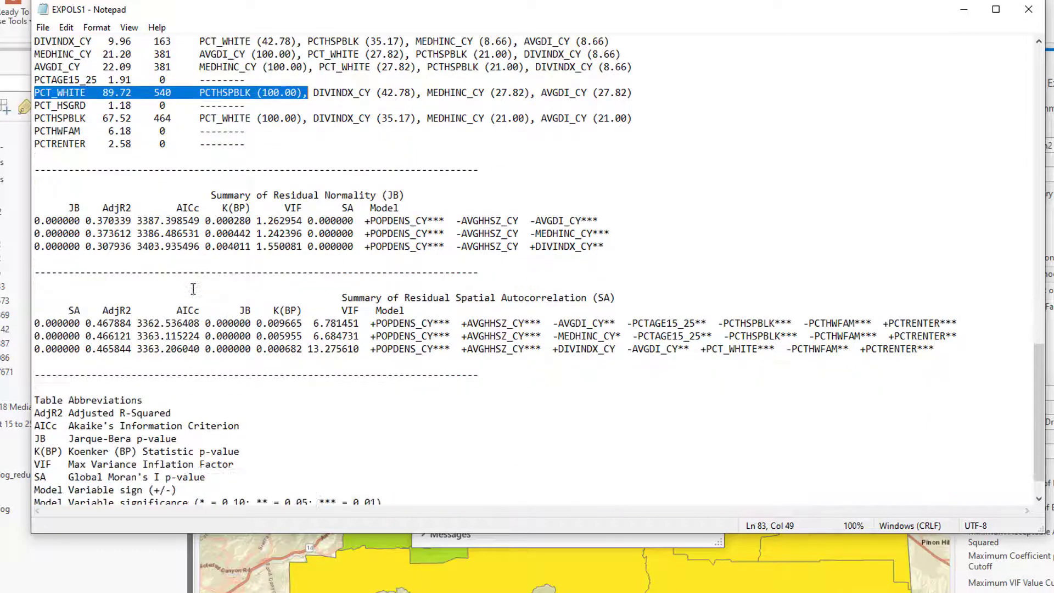
# Scroll the EXPOLS1 report and move the Notepad window to the right
pyautogui.scroll(-1, 193, 288)
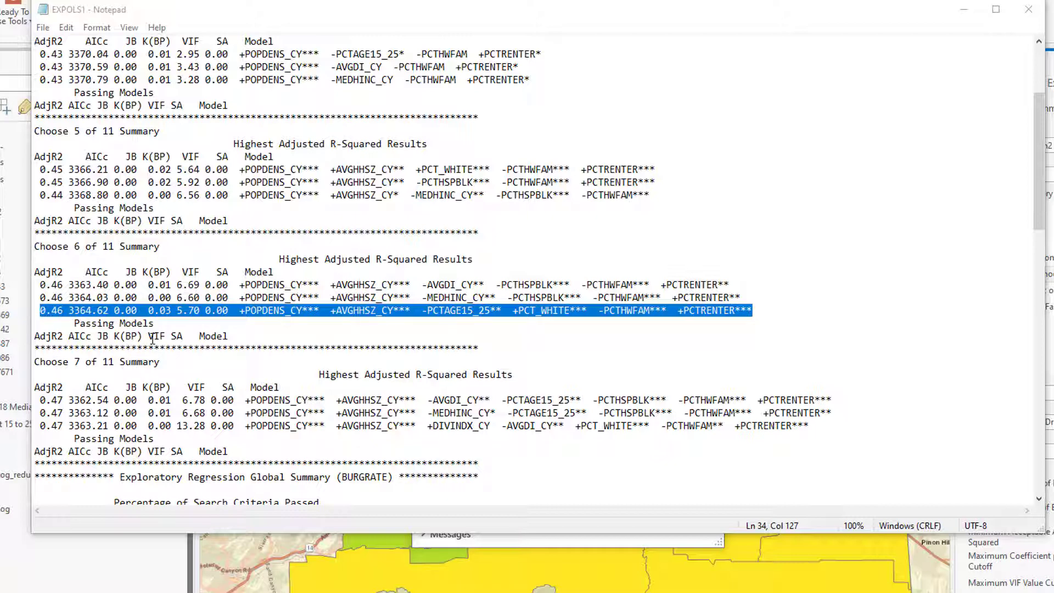
pyautogui.moveTo(613, 10); pyautogui.dragTo(671, 15)
# Close the report and run details, then open the Ordinary Least Squares (OLS) tool
pyautogui.click(1024, 9)
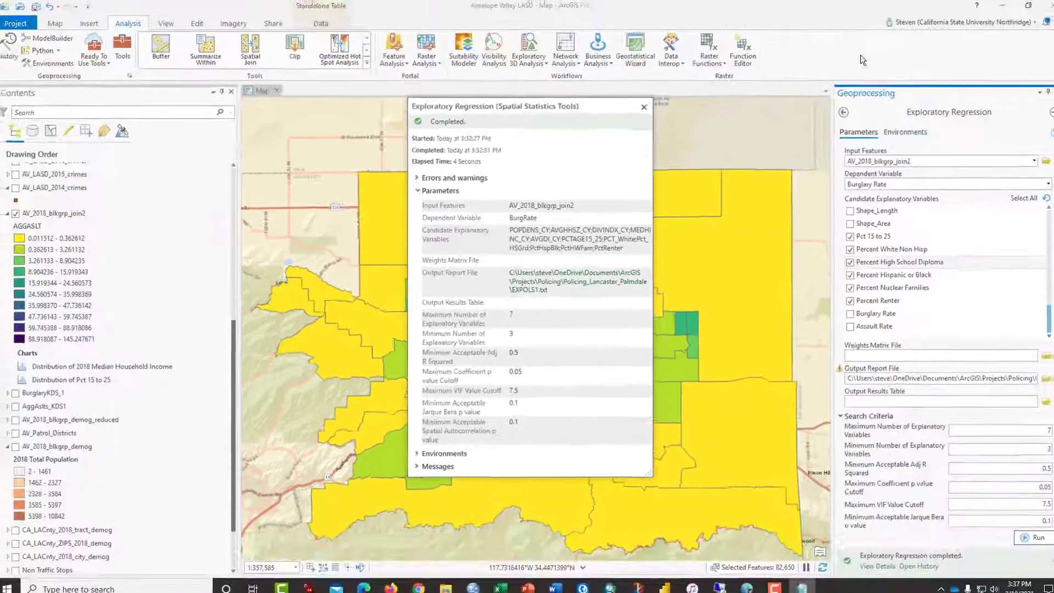
pyautogui.click(864, 59)
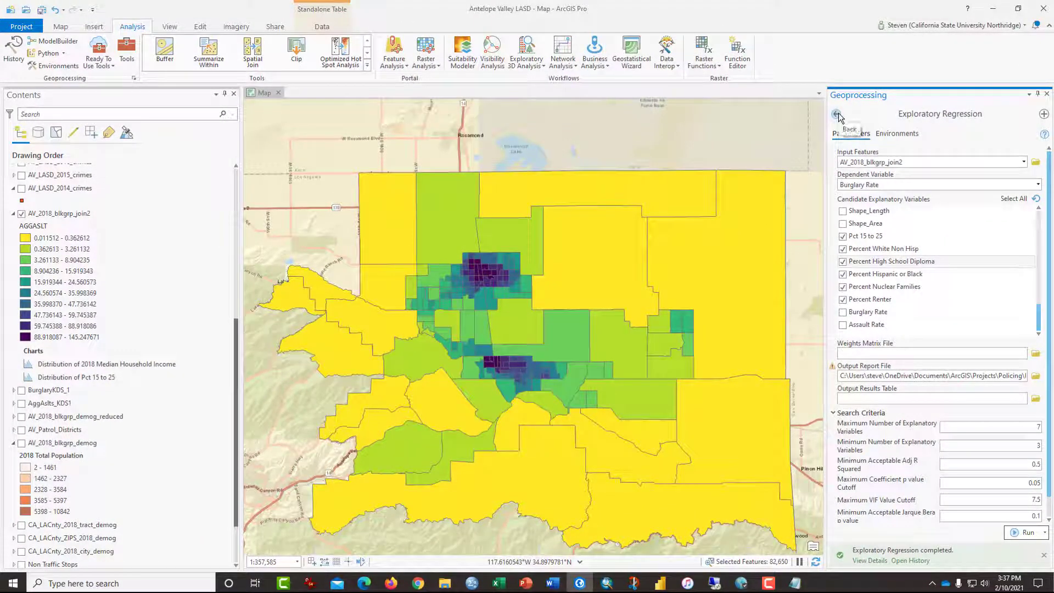
pyautogui.click(838, 115)
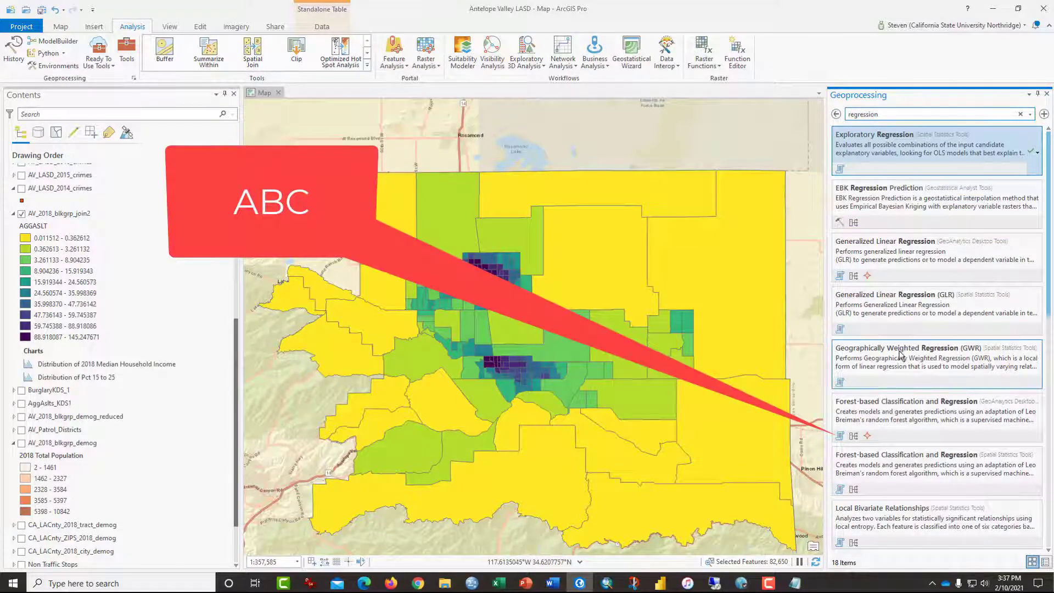
pyautogui.scroll(-4, 900, 355)
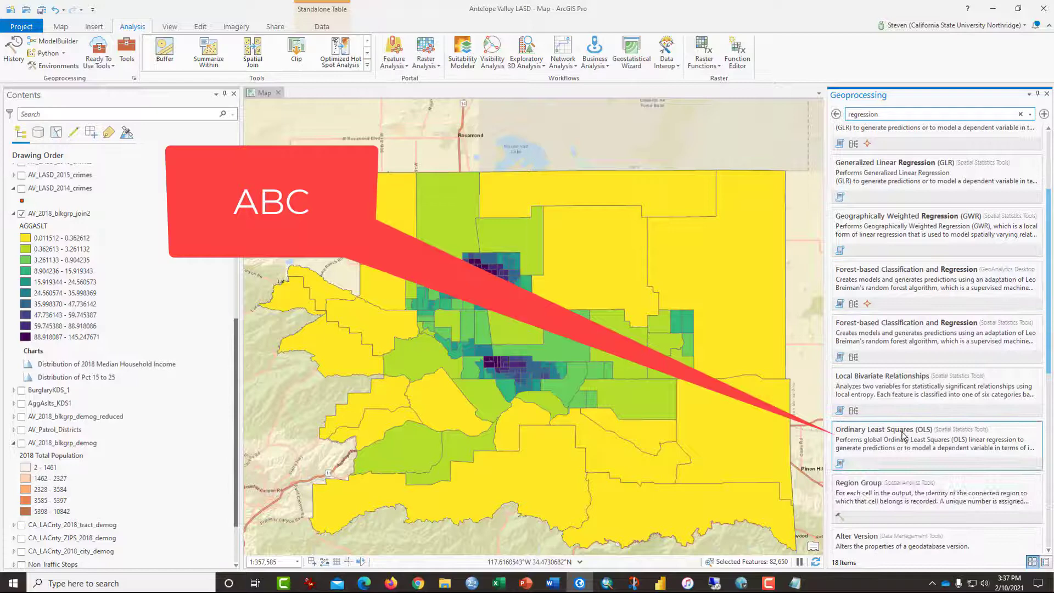
pyautogui.click(904, 438)
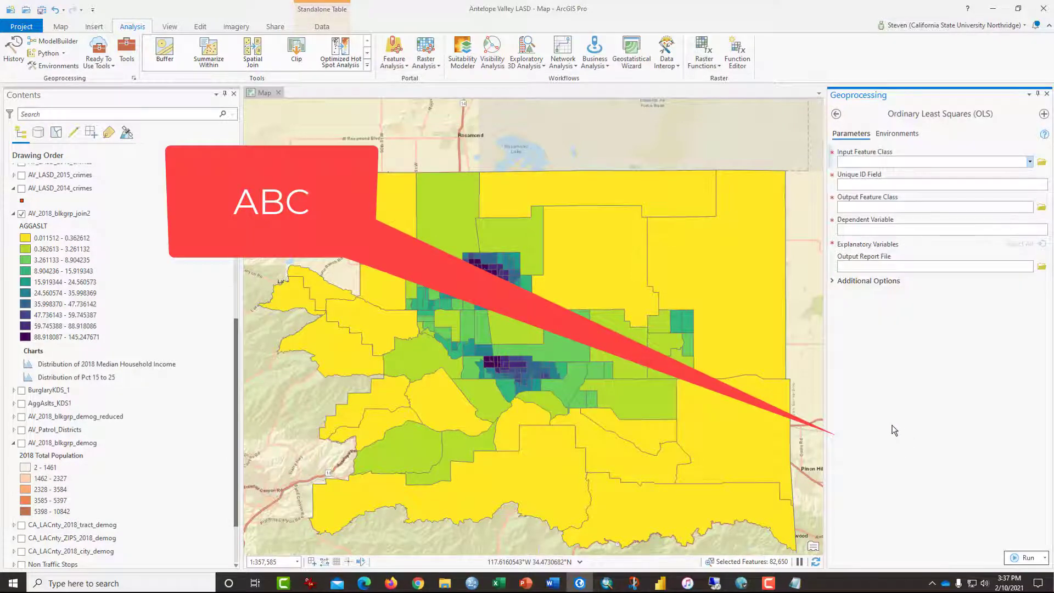
# Set OLS Input Feature Class to AV_2018_blkgrp_join2 and browse the Unique ID Field choices
pyautogui.click(1030, 163)
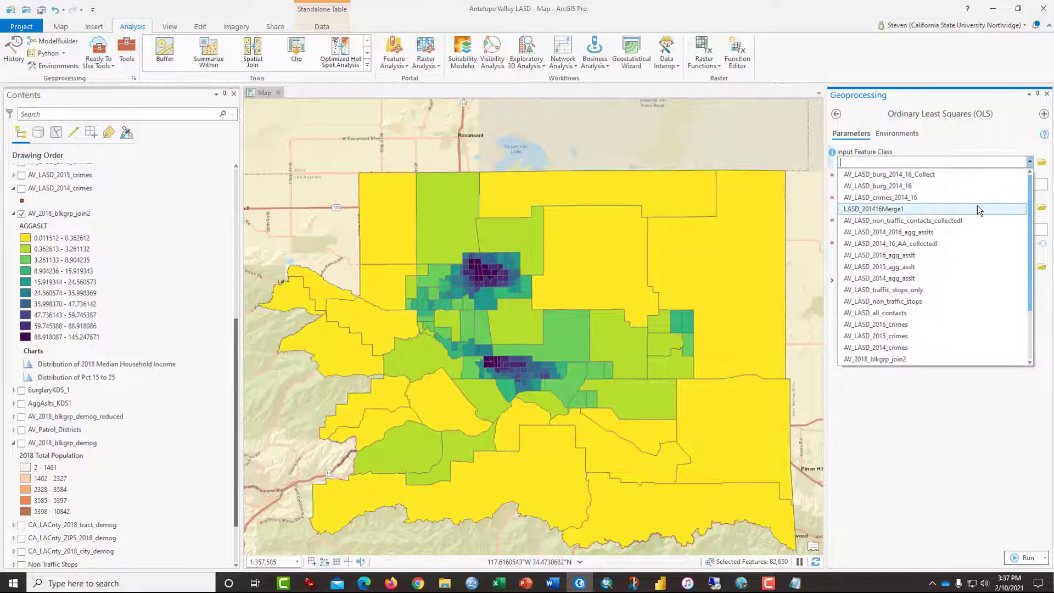
pyautogui.click(889, 360)
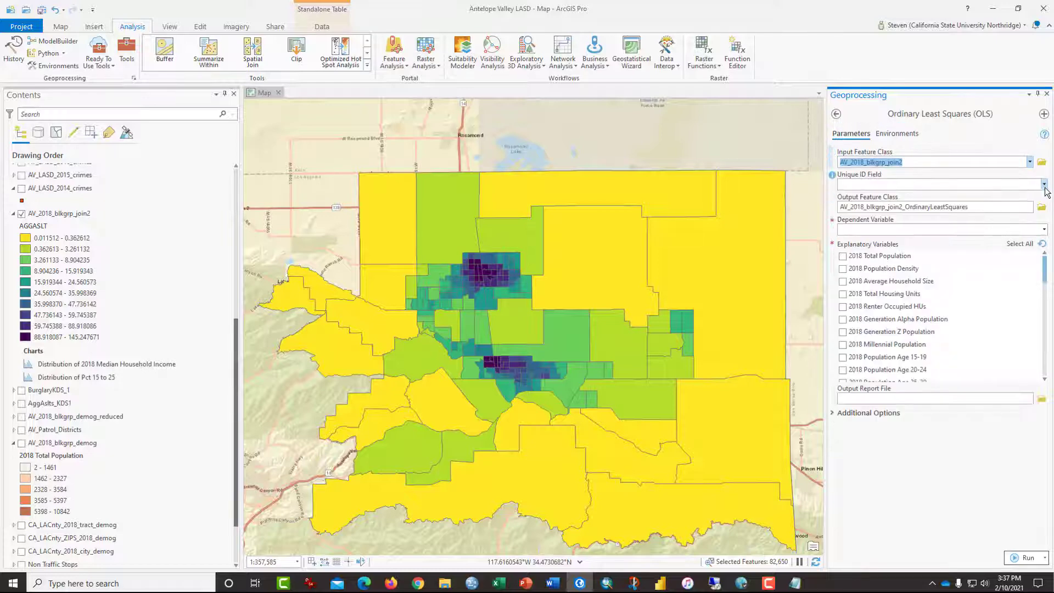
pyautogui.click(1045, 186)
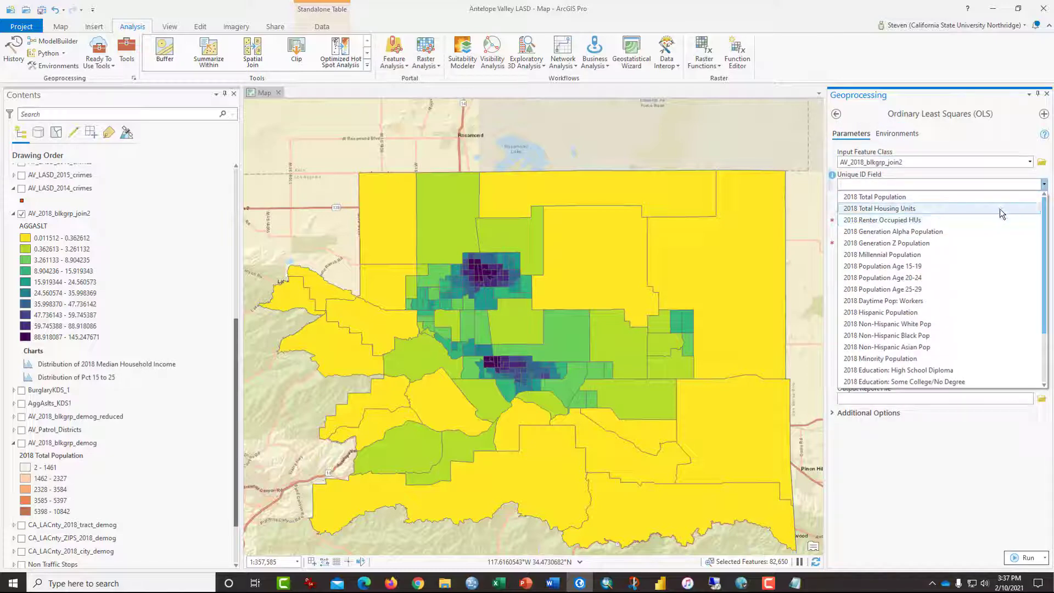
pyautogui.scroll(-1, 1000, 210)
pyautogui.scroll(-1, 1000, 210)
pyautogui.scroll(2, 997, 237)
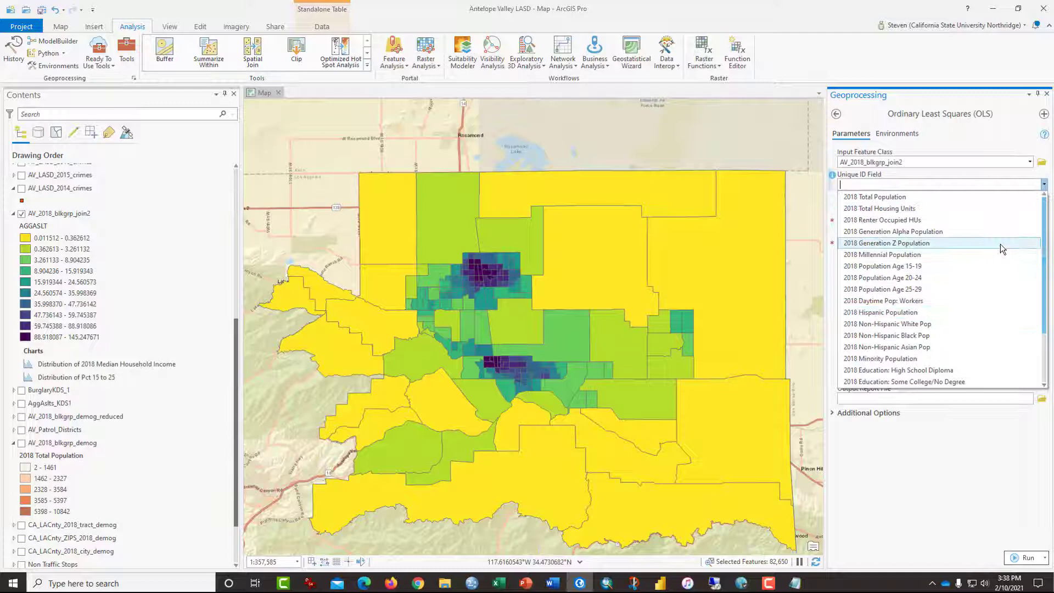
pyautogui.moveTo(1041, 220)
pyautogui.mouseDown()
pyautogui.moveTo(1042, 269)
pyautogui.moveTo(1041, 201)
pyautogui.mouseUp()
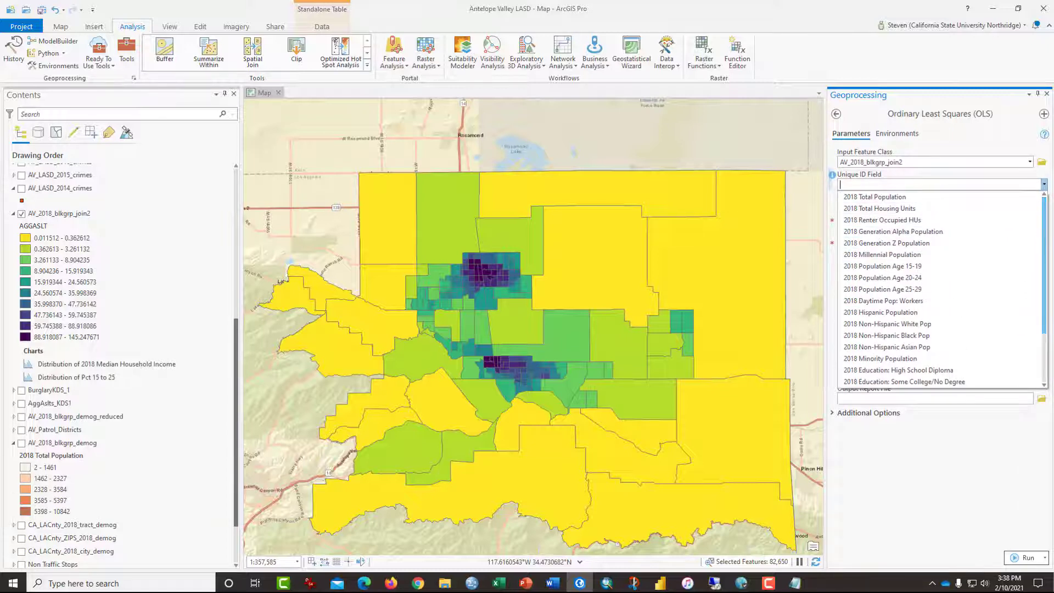
pyautogui.press('Escape')
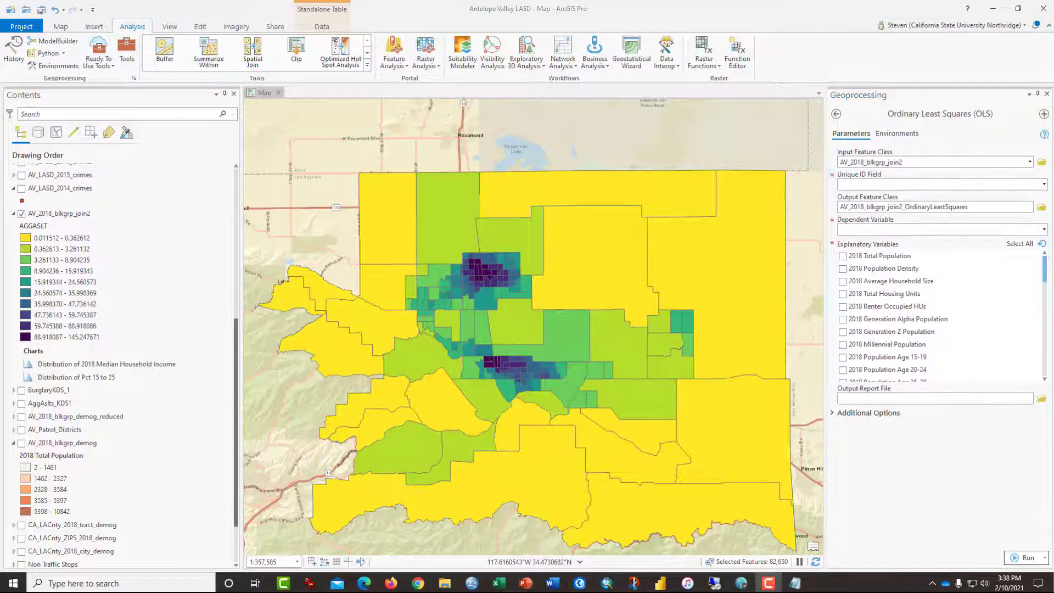
pyautogui.click(1044, 185)
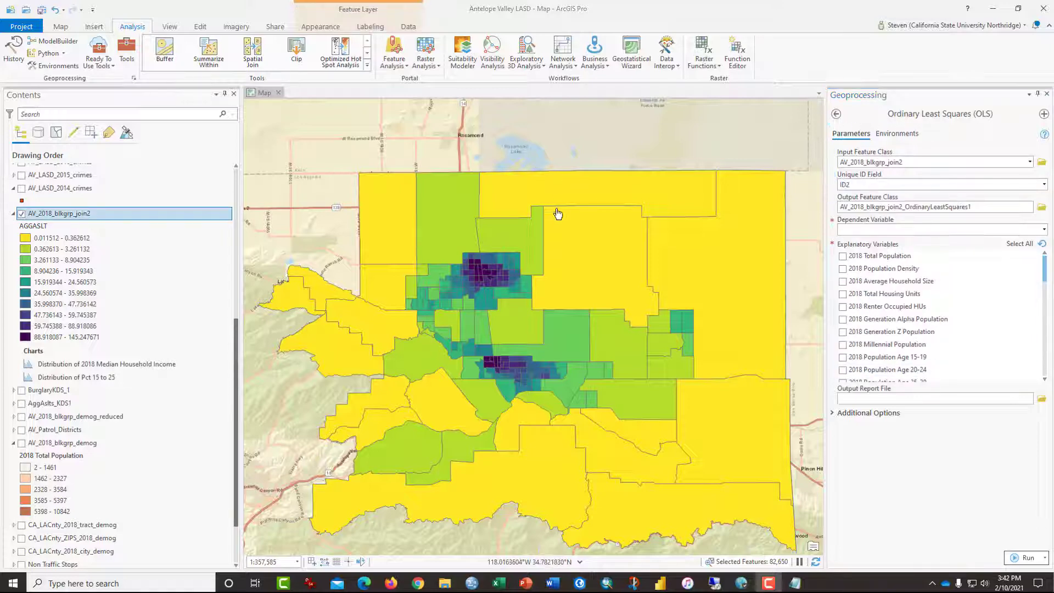
# Pick ID2 as unique ID, then calculate ID2 from OBJECTID_1 in the attribute table
pyautogui.click(835, 187)
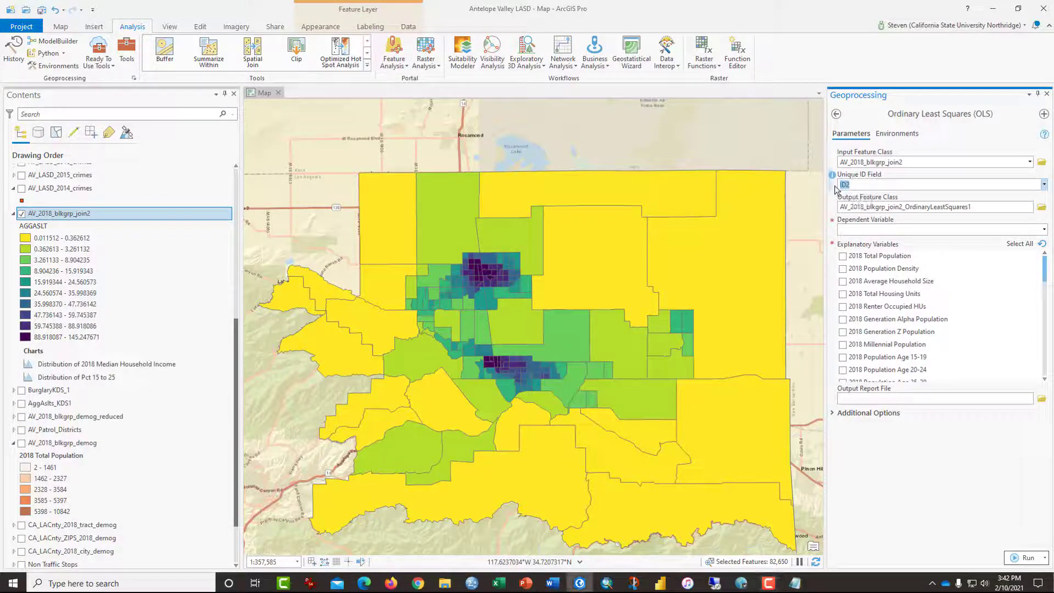
pyautogui.rightClick(129, 222)
pyautogui.click(163, 272)
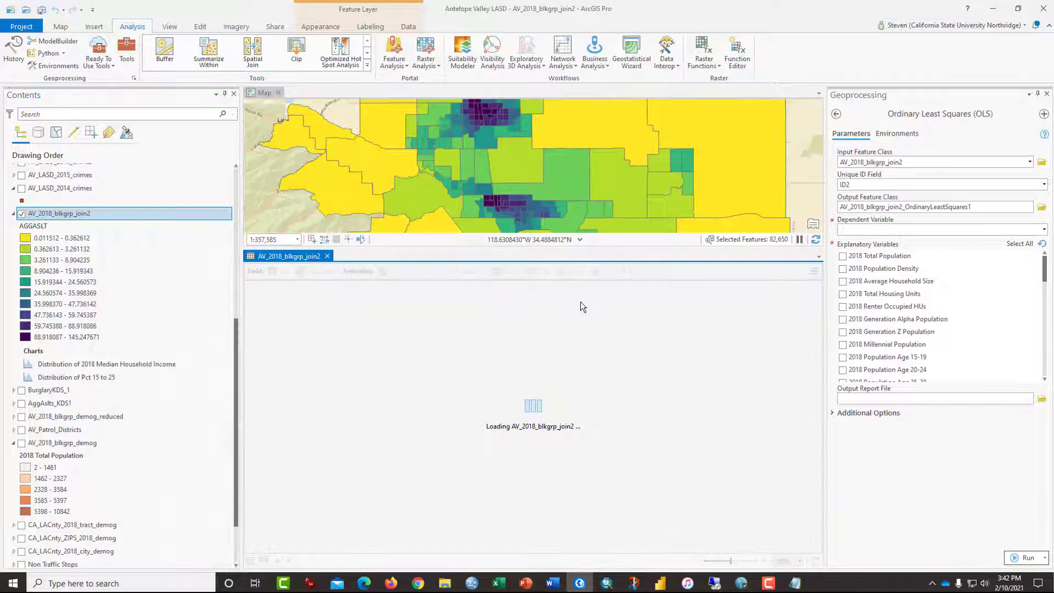
pyautogui.click(565, 549)
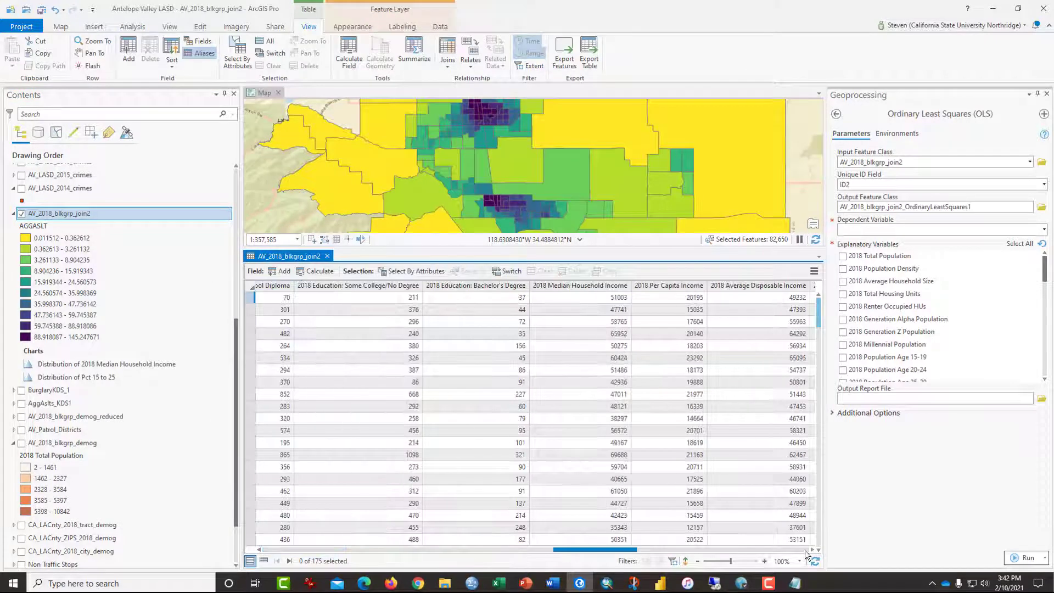
pyautogui.click(805, 550)
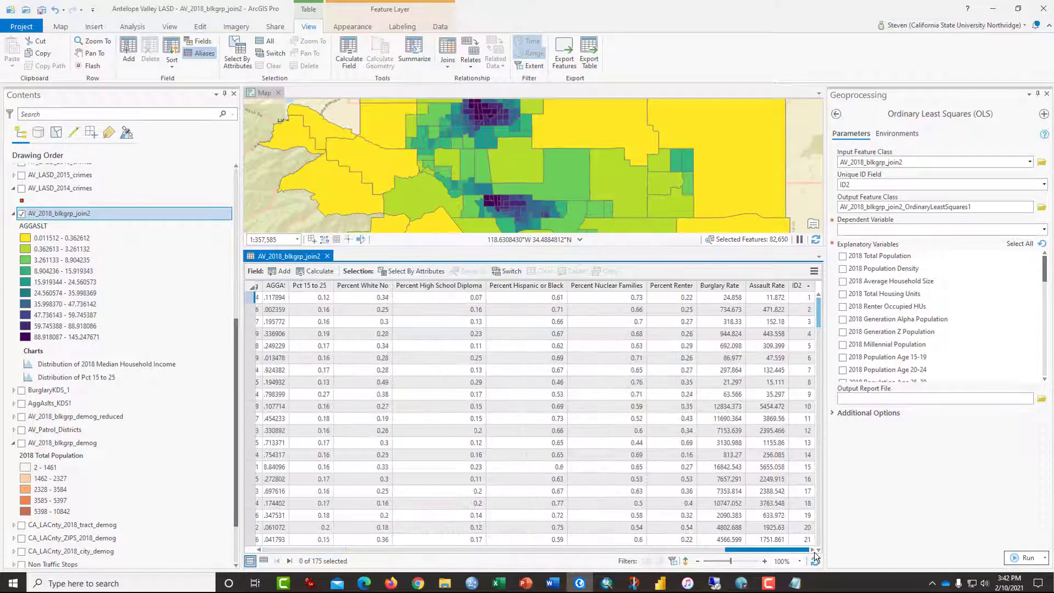
pyautogui.rightClick(805, 285)
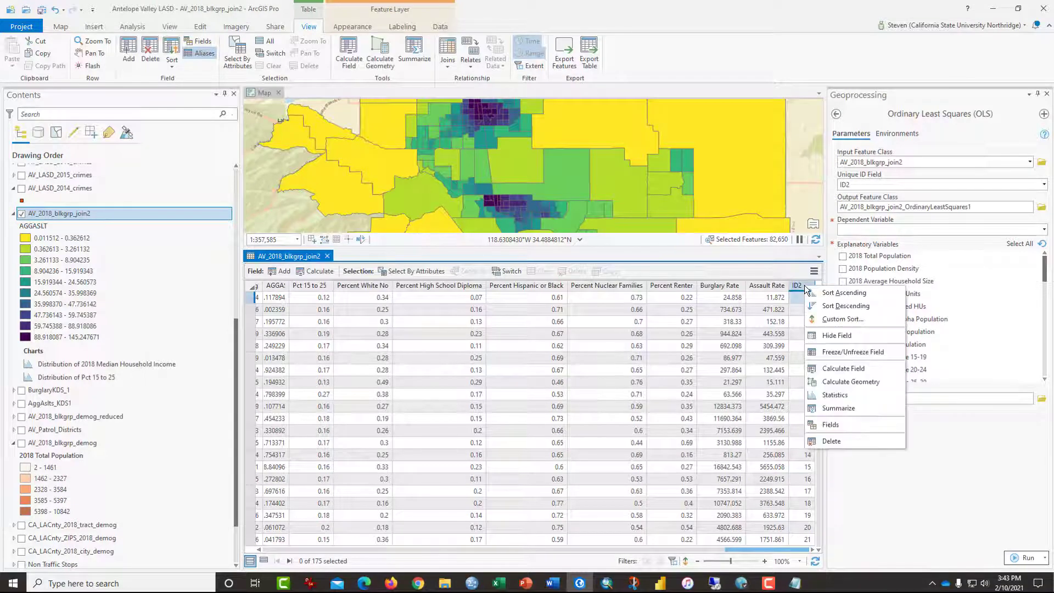
pyautogui.click(840, 369)
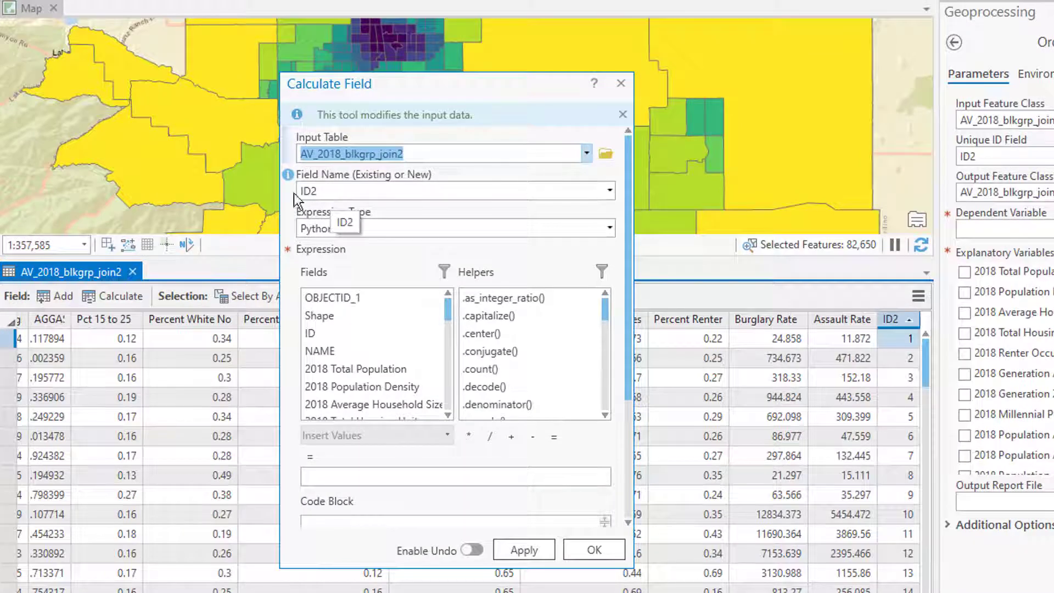
pyautogui.doubleClick(355, 298)
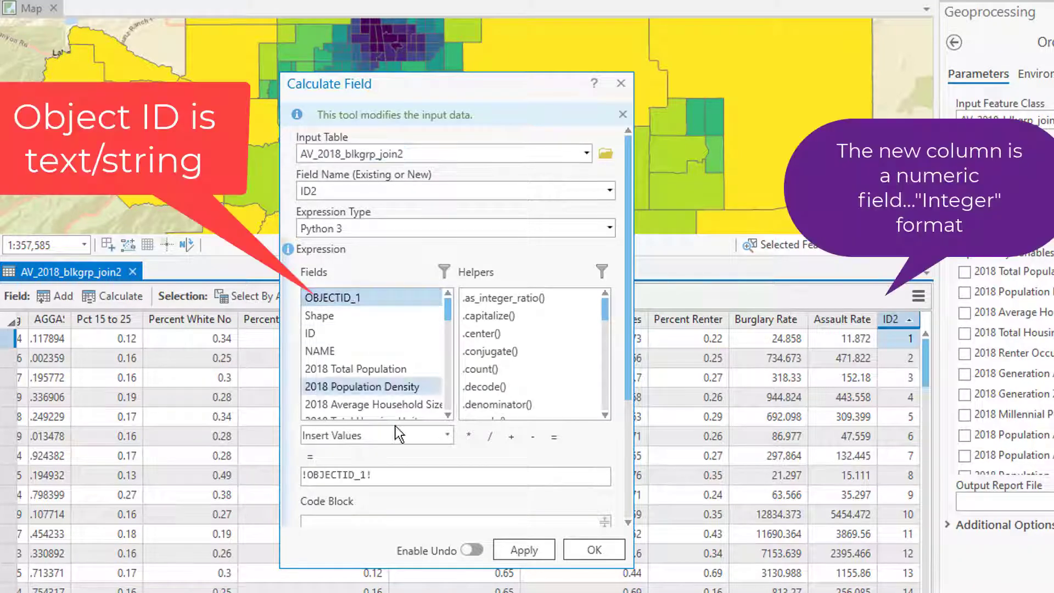
pyautogui.click(512, 545)
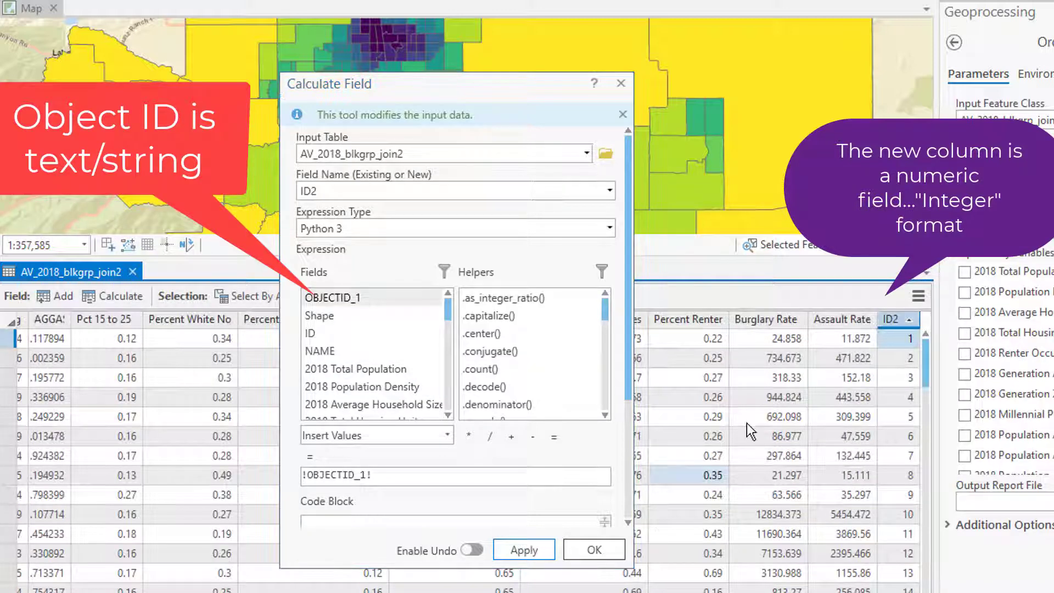
pyautogui.press('Escape')
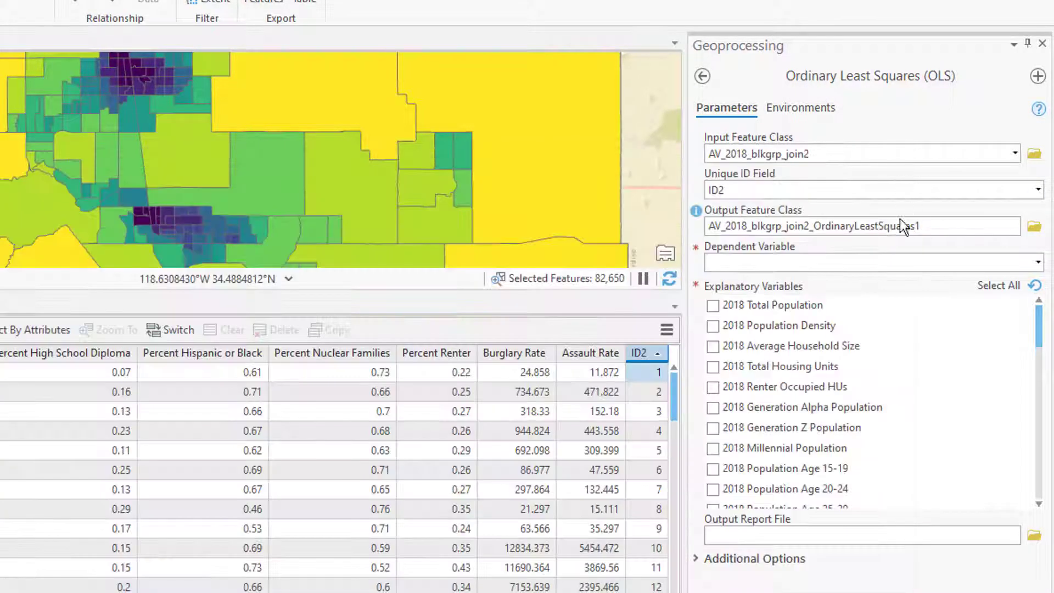
# Rename the OLS output to end in OLS2 and set Burglary Rate as the dependent variable
pyautogui.click(816, 226)
pyautogui.hotkey('shift', 'Right')
pyautogui.hotkey('shift', 'Right')
pyautogui.hotkey('shift', 'Right')
pyautogui.hotkey('shift', 'Right')
pyautogui.hotkey('shift', 'Right')
pyautogui.hotkey('shift', 'Right')
pyautogui.hotkey('shift', 'Right')
pyautogui.hotkey('shift', 'Right')
pyautogui.hotkey('shift', 'Right')
pyautogui.hotkey('shift', 'Right')
pyautogui.hotkey('shift', 'Right')
pyautogui.hotkey('shift', 'Right')
pyautogui.hotkey('shift', 'Right')
pyautogui.hotkey('shift', 'Right')
pyautogui.hotkey('shift', 'Right')
pyautogui.hotkey('shift', 'Right')
pyautogui.hotkey('shift', 'Right')
pyautogui.hotkey('shift', 'Right')
pyautogui.hotkey('shift', 'Right')
pyautogui.hotkey('shift', 'Right')
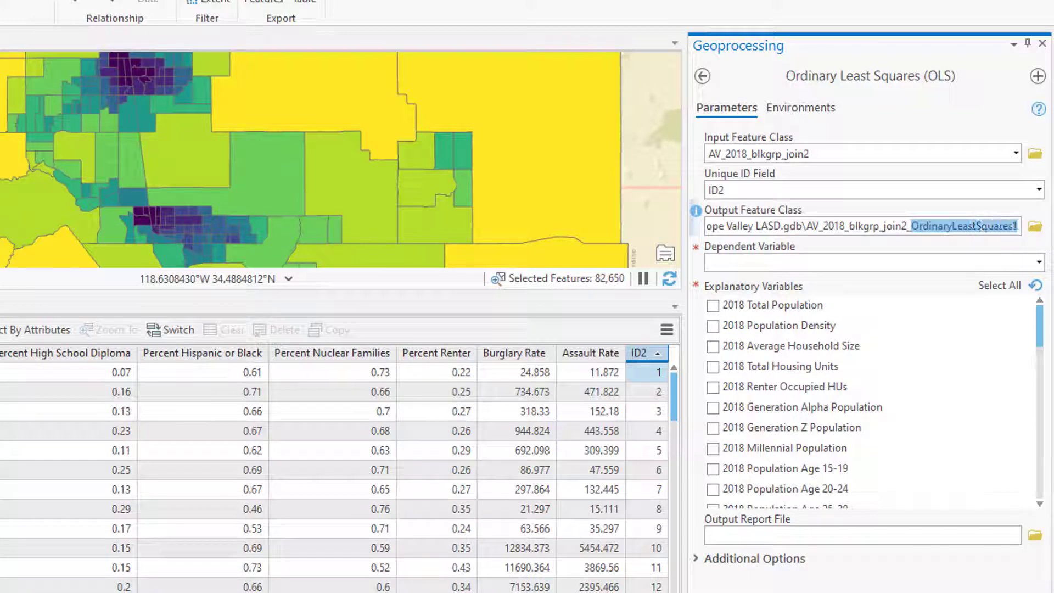
pyautogui.write('OLS')
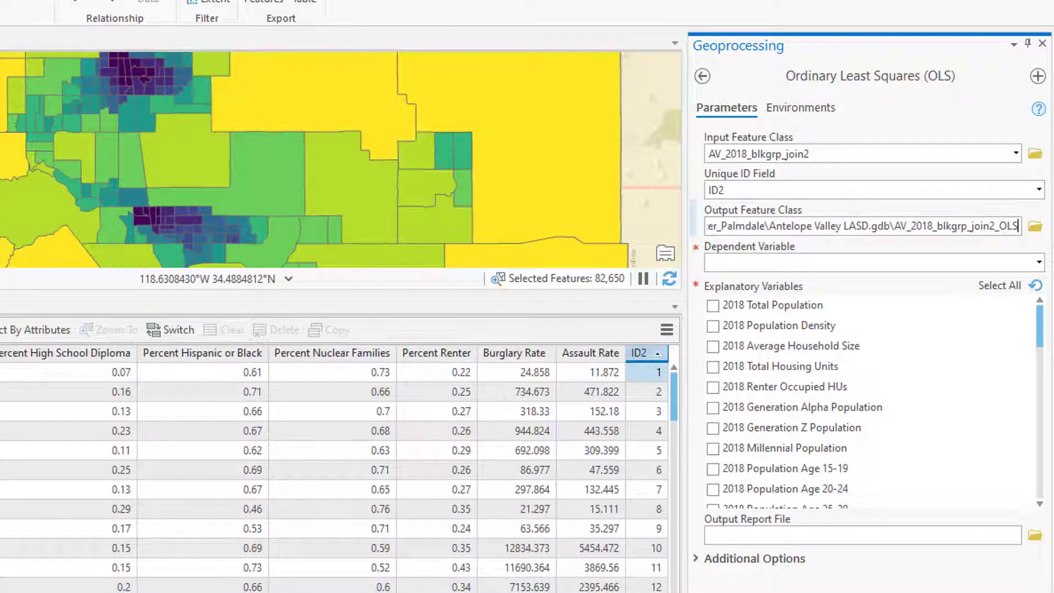
pyautogui.write('2')
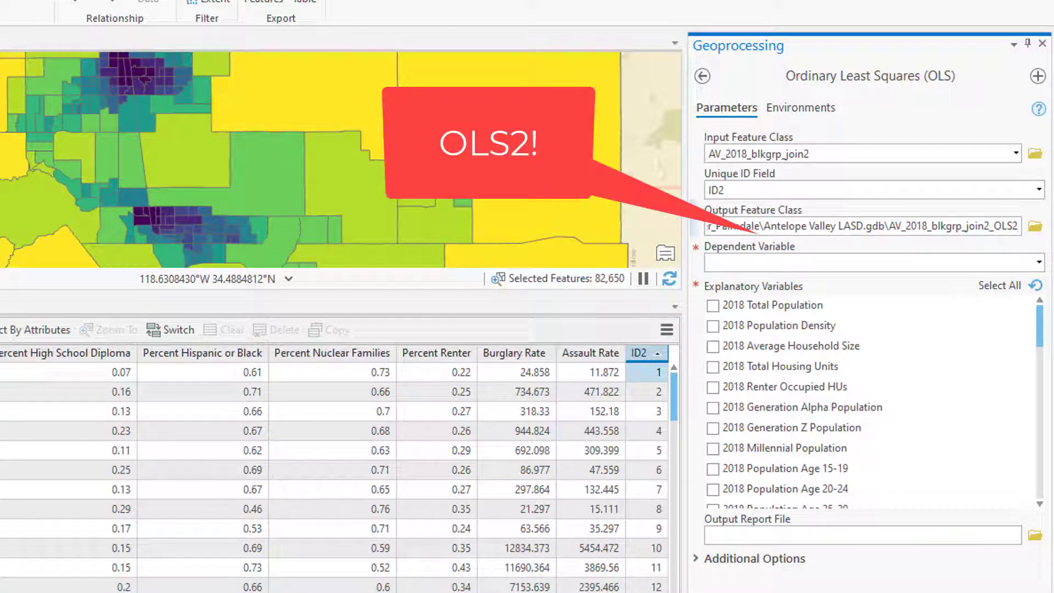
pyautogui.click(1039, 262)
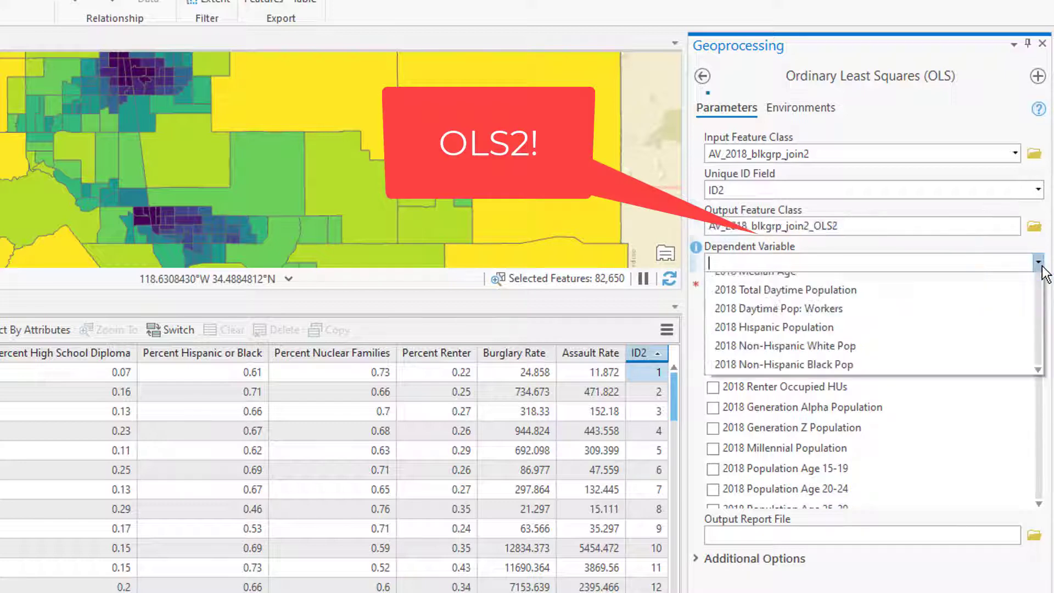
pyautogui.scroll(-10, 884, 512)
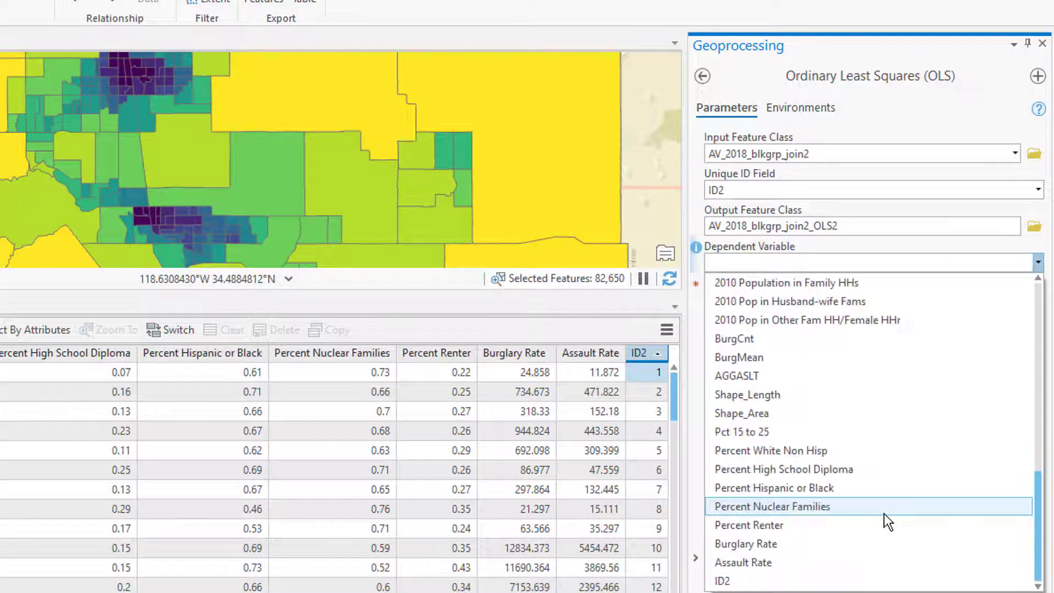
pyautogui.click(858, 544)
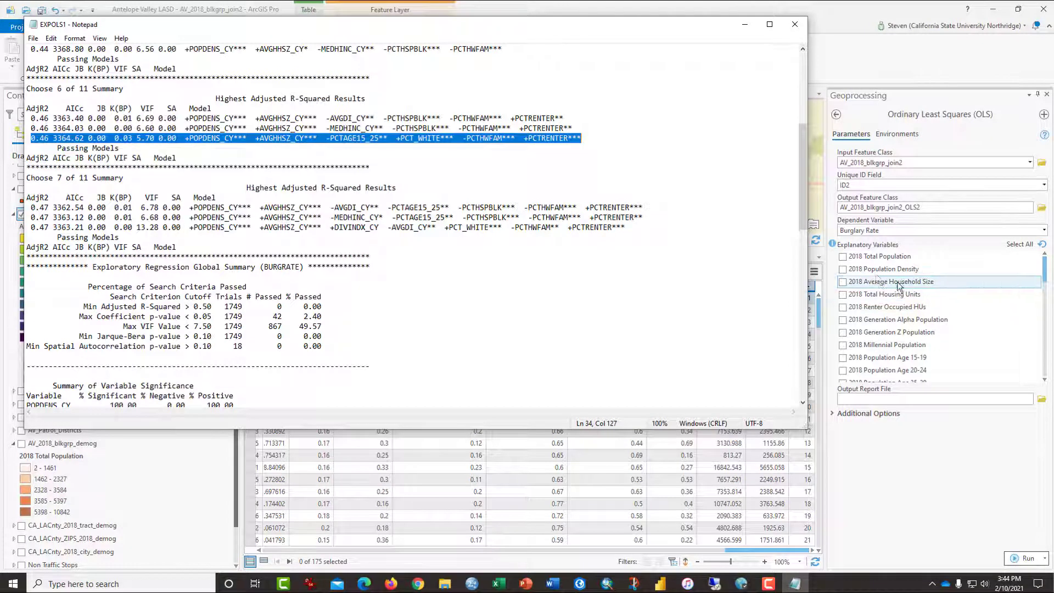
# Add population density, Pct 15 to 25, White Non Hisp, nuclear families and renters as explanatory variables, then run OLS
pyautogui.click(843, 270)
pyautogui.click(843, 270)
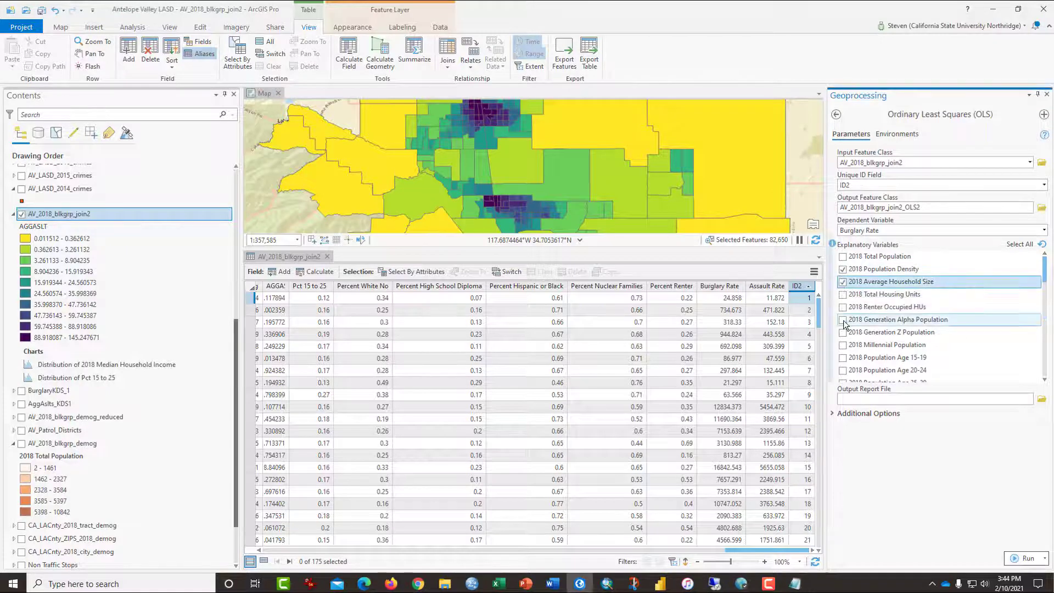
pyautogui.scroll(-5, 859, 341)
pyautogui.scroll(-10, 862, 352)
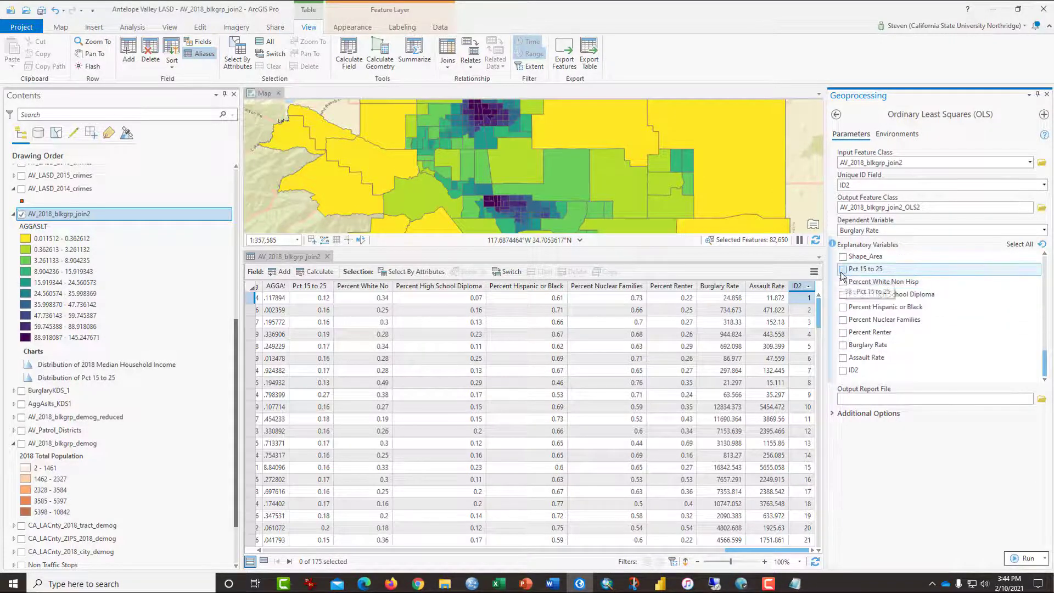
pyautogui.click(843, 269)
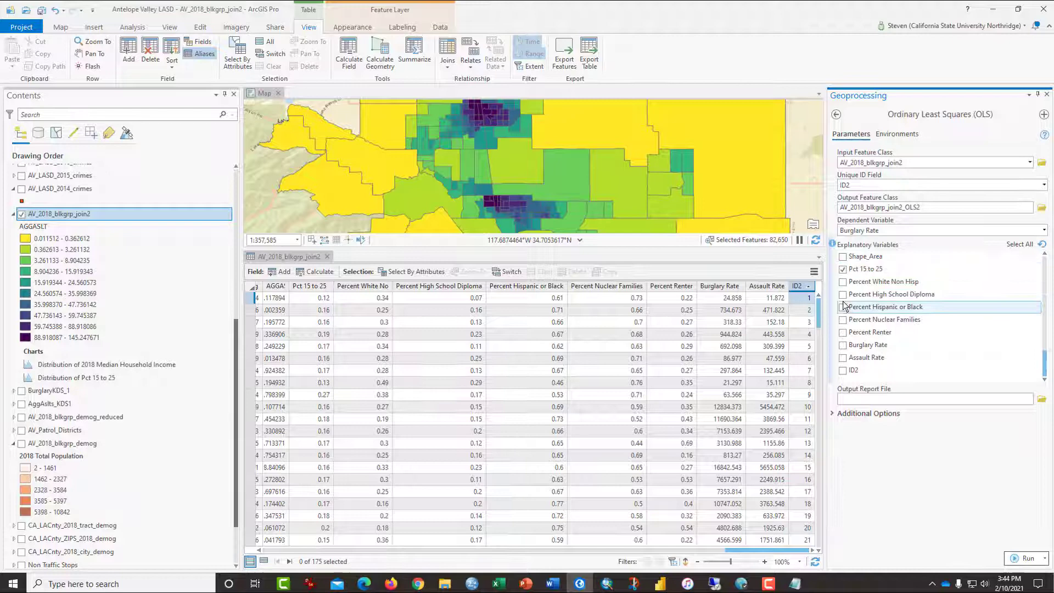
pyautogui.click(843, 282)
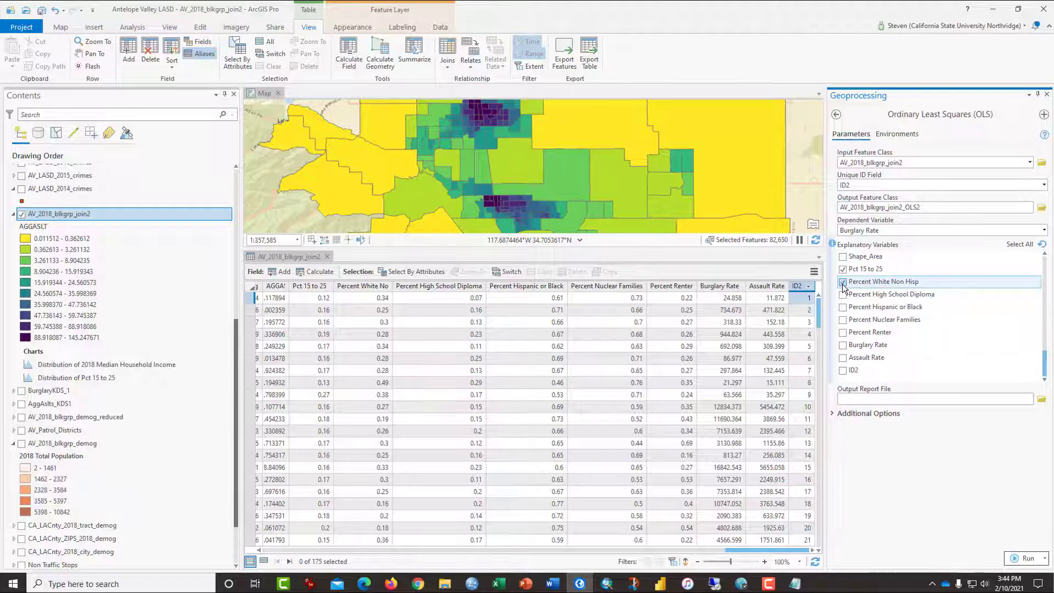
pyautogui.click(843, 320)
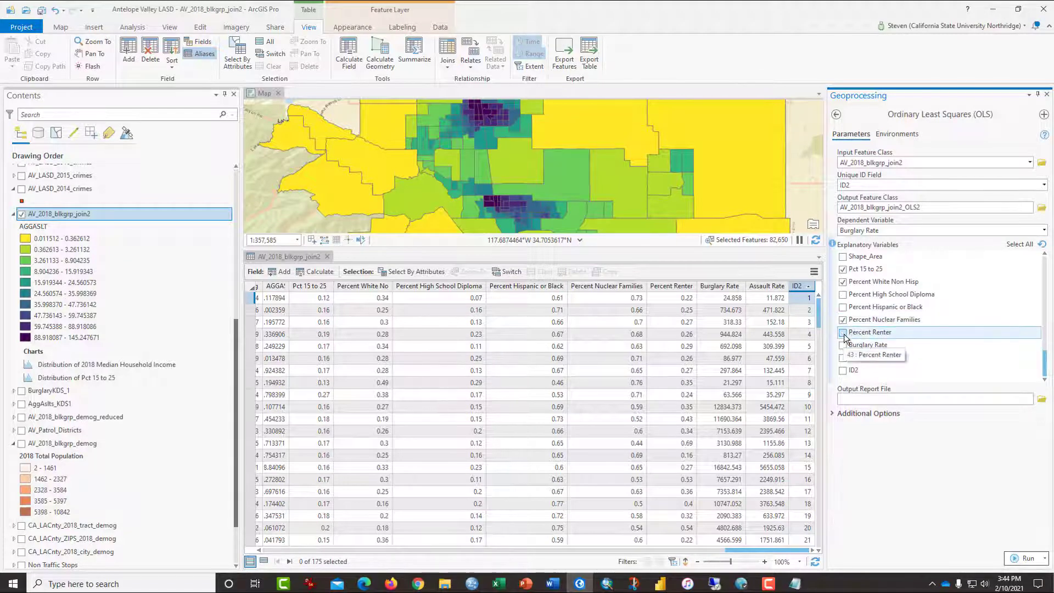
pyautogui.click(843, 334)
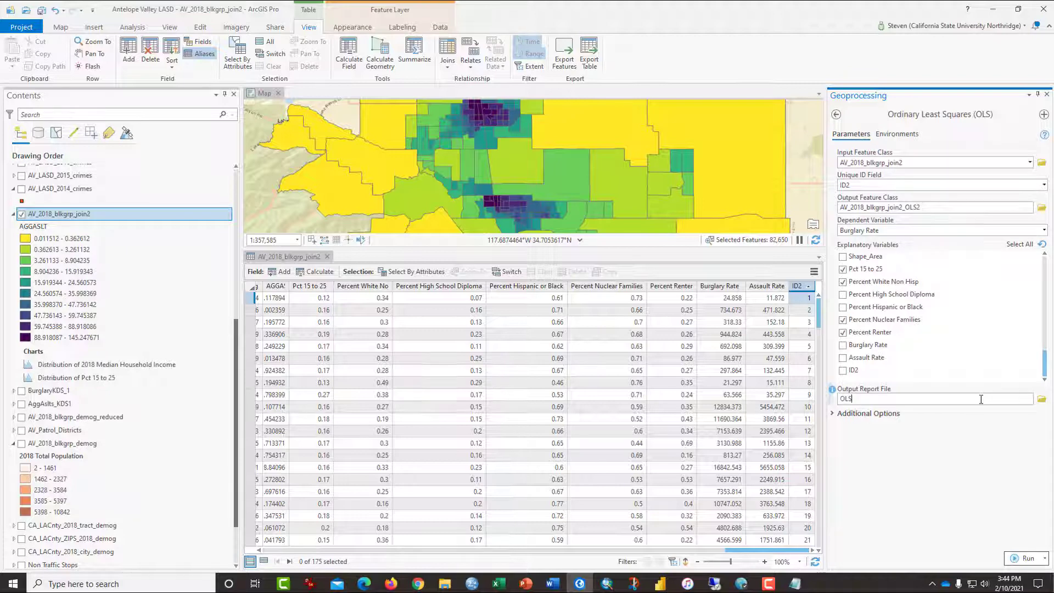
pyautogui.click(1024, 558)
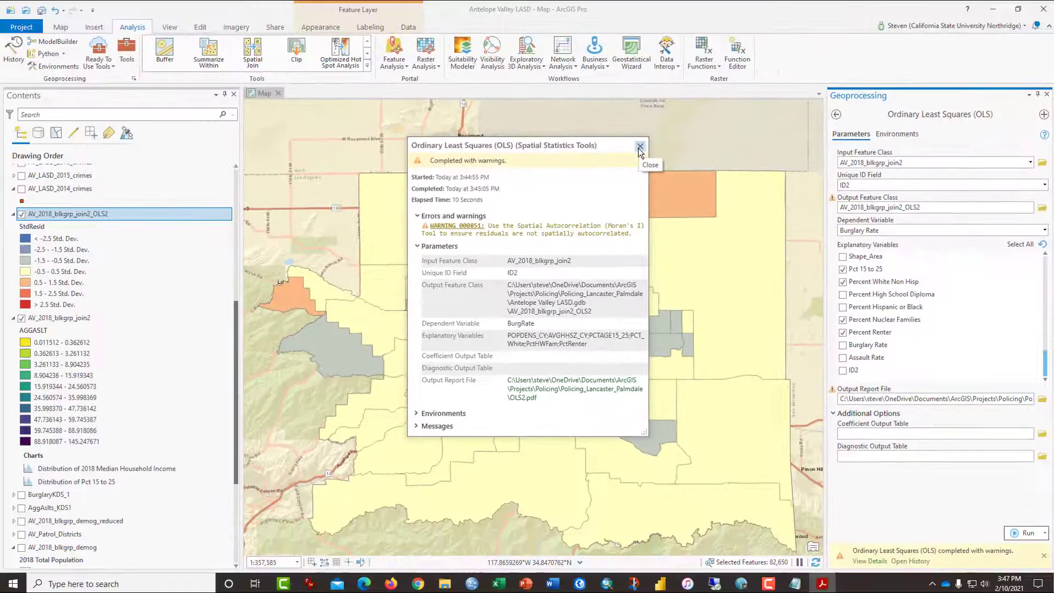
# Close the OLS run details and zoom over the AV_2018_blkgrp_join2_OLS2 StdResid clusters
pyautogui.click(777, 117)
pyautogui.scroll(3, 477, 305)
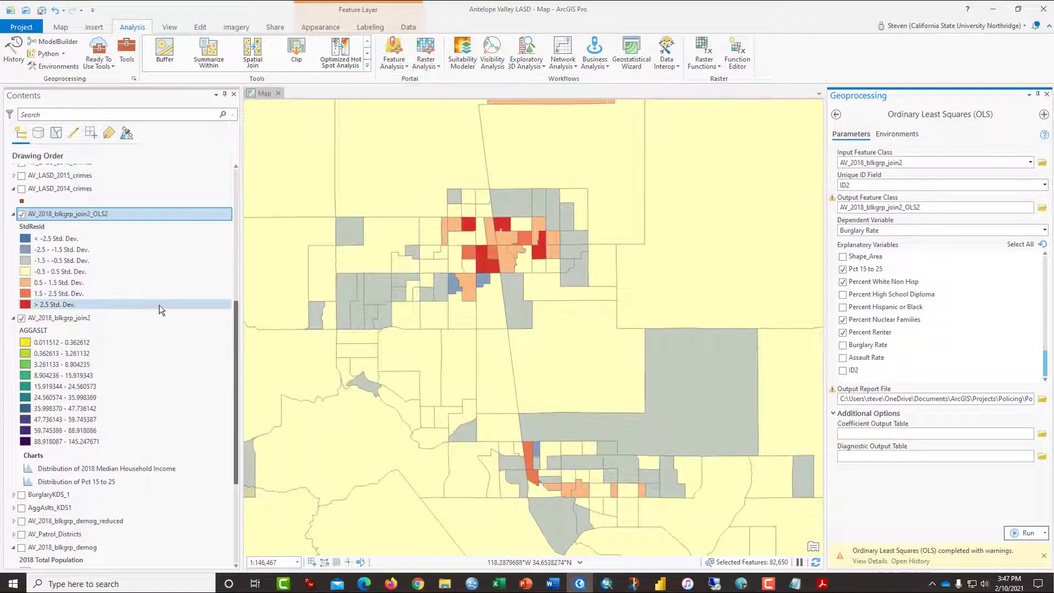
pyautogui.scroll(-2, 515, 306)
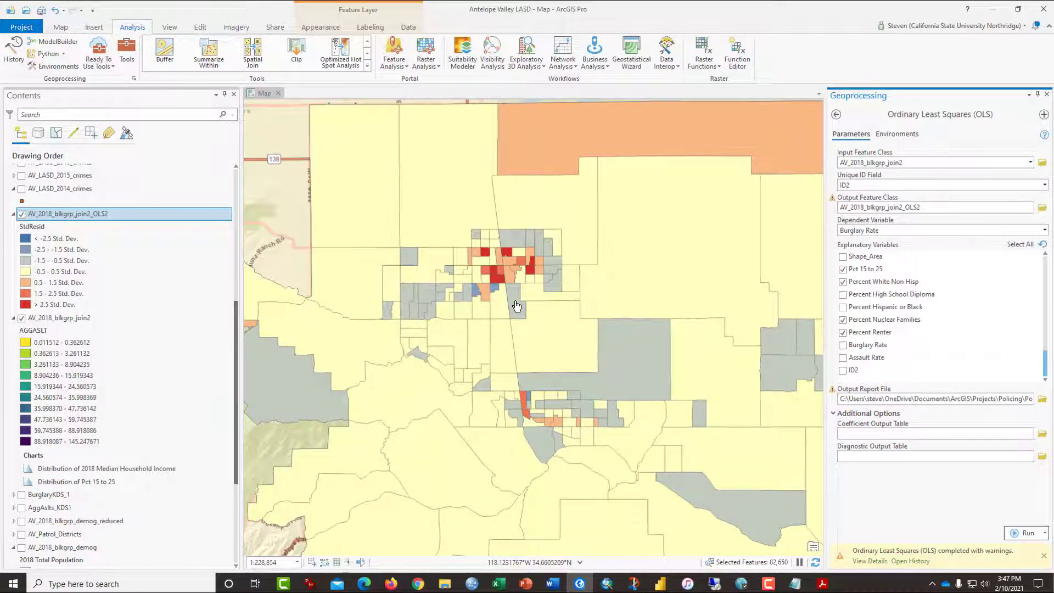
# Open the OLS2 attribute table and compare Estimated, Burglary Rate, Residual and StdResid values
pyautogui.hotkey('ctrl', 't')
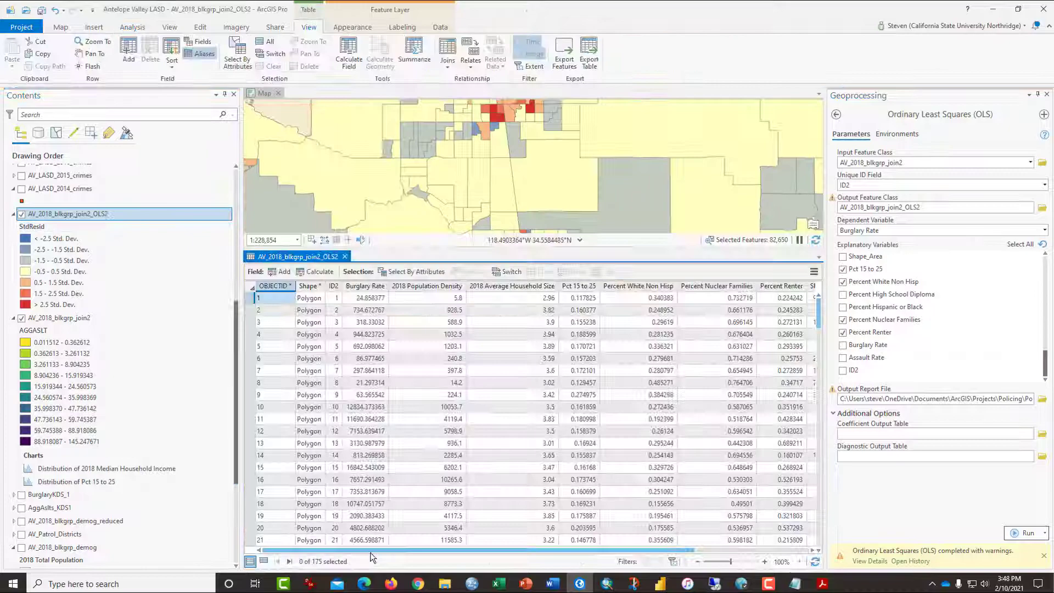
pyautogui.moveTo(542, 550); pyautogui.dragTo(691, 547)
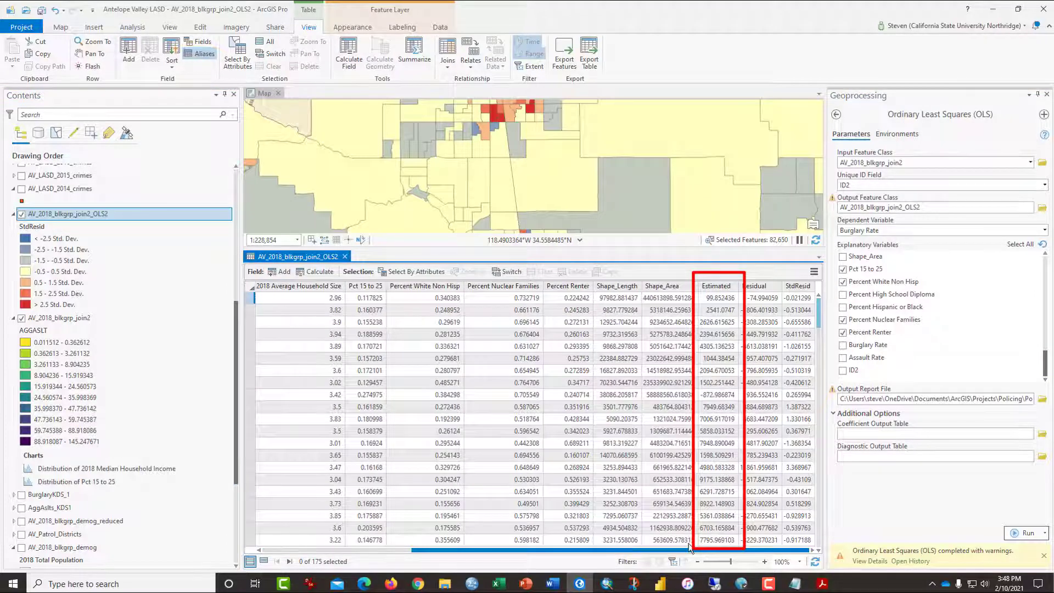
pyautogui.click(721, 298)
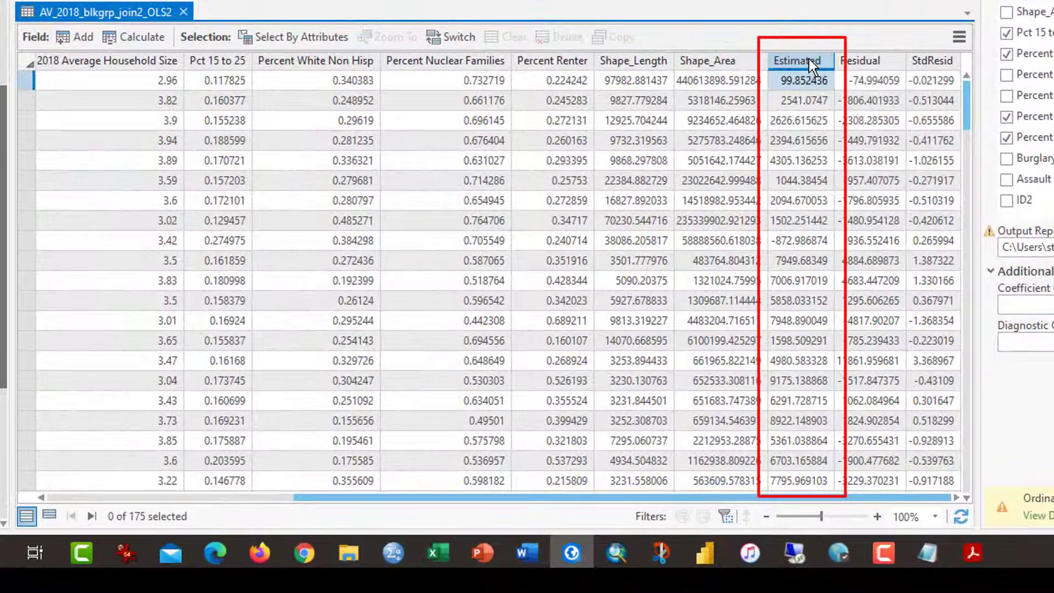
pyautogui.moveTo(816, 66)
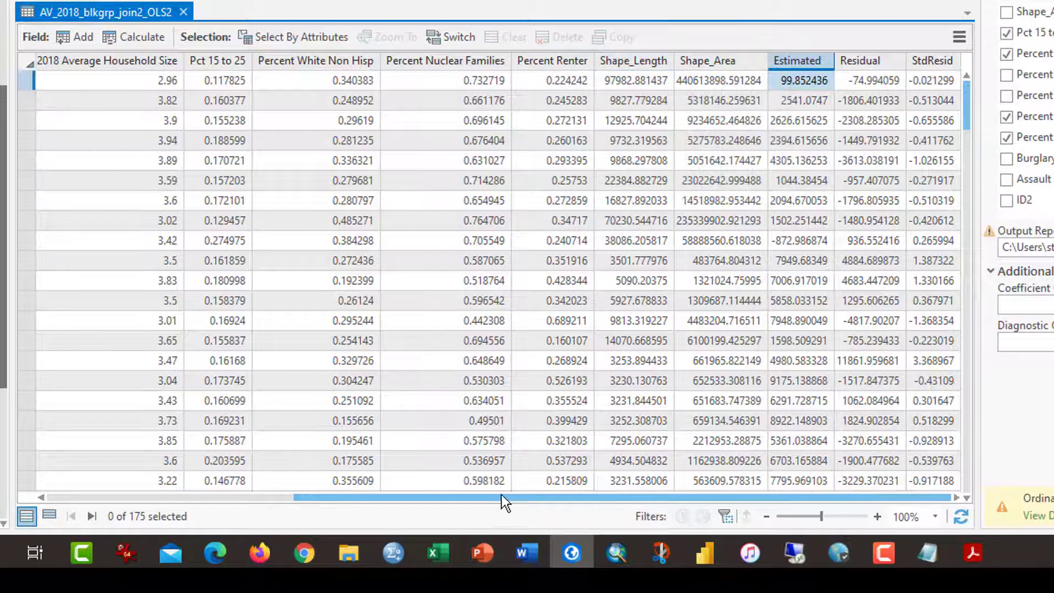
pyautogui.moveTo(502, 495); pyautogui.dragTo(188, 467)
pyautogui.click(219, 80)
pyautogui.moveTo(348, 492); pyautogui.dragTo(843, 489)
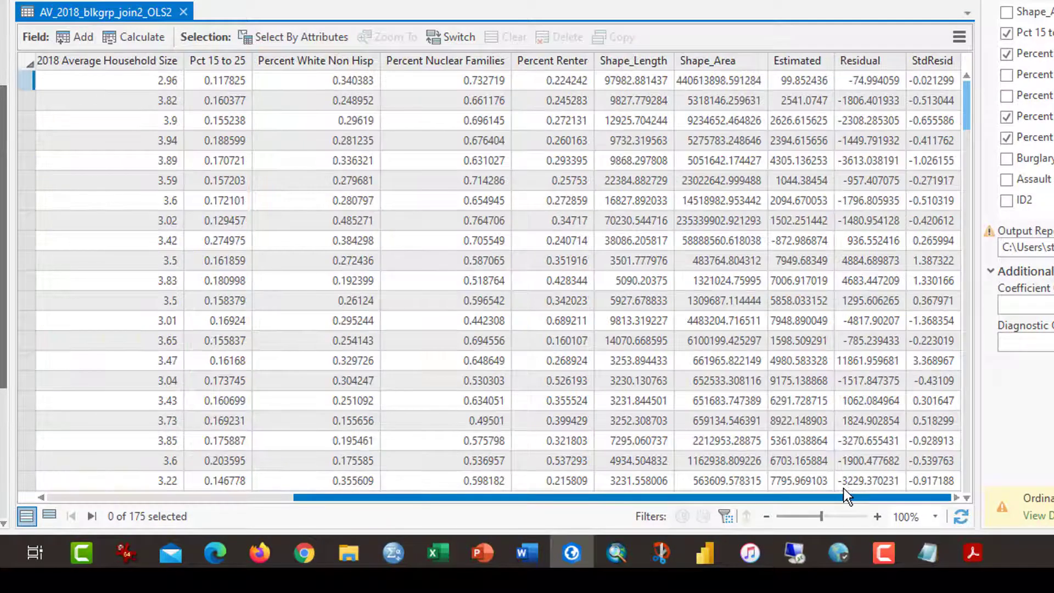
pyautogui.click(870, 58)
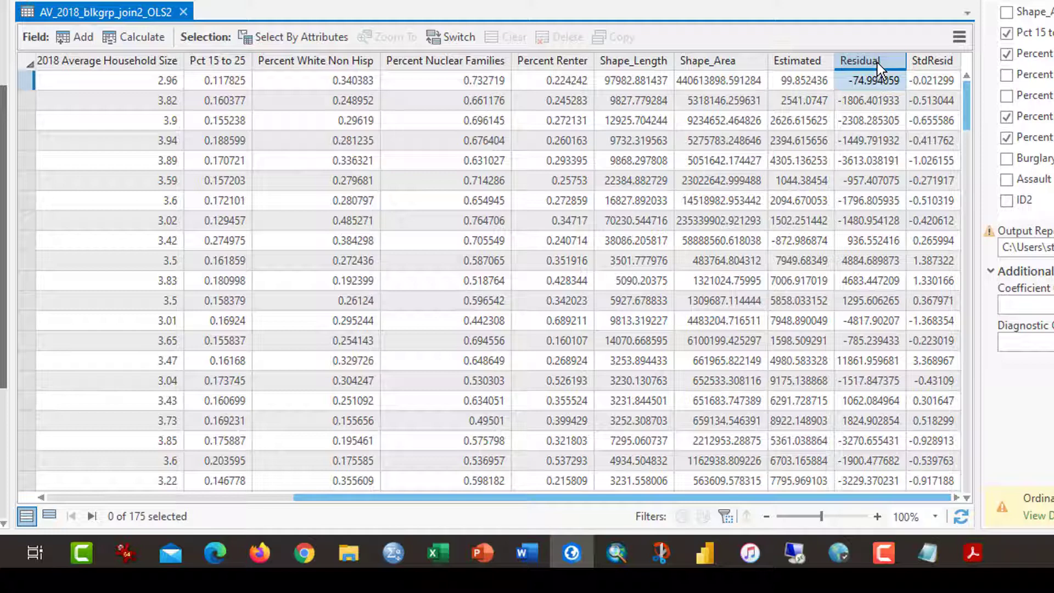
pyautogui.moveTo(930, 60)
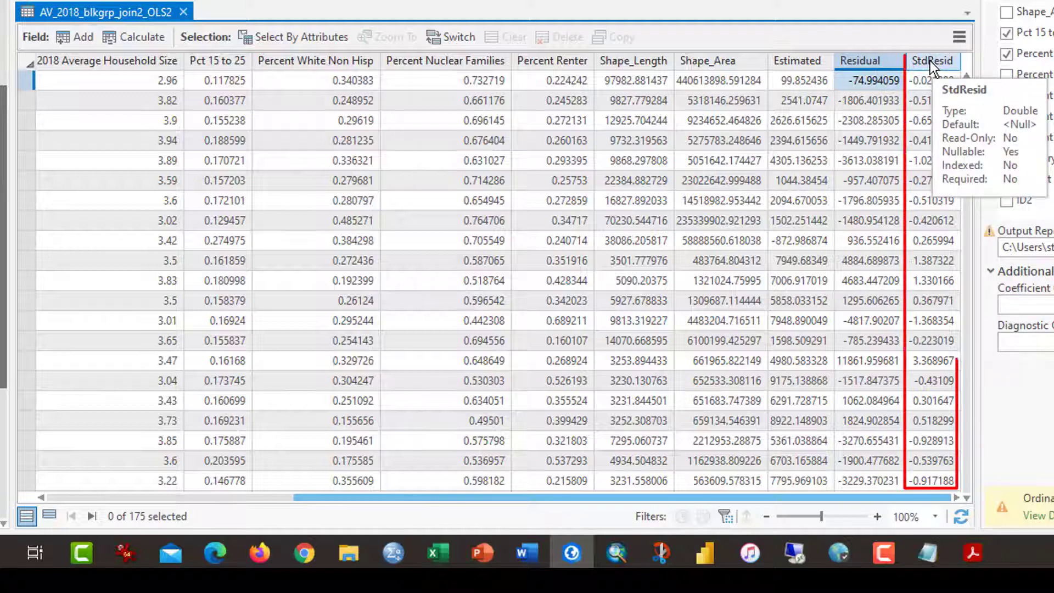
pyautogui.click(930, 60)
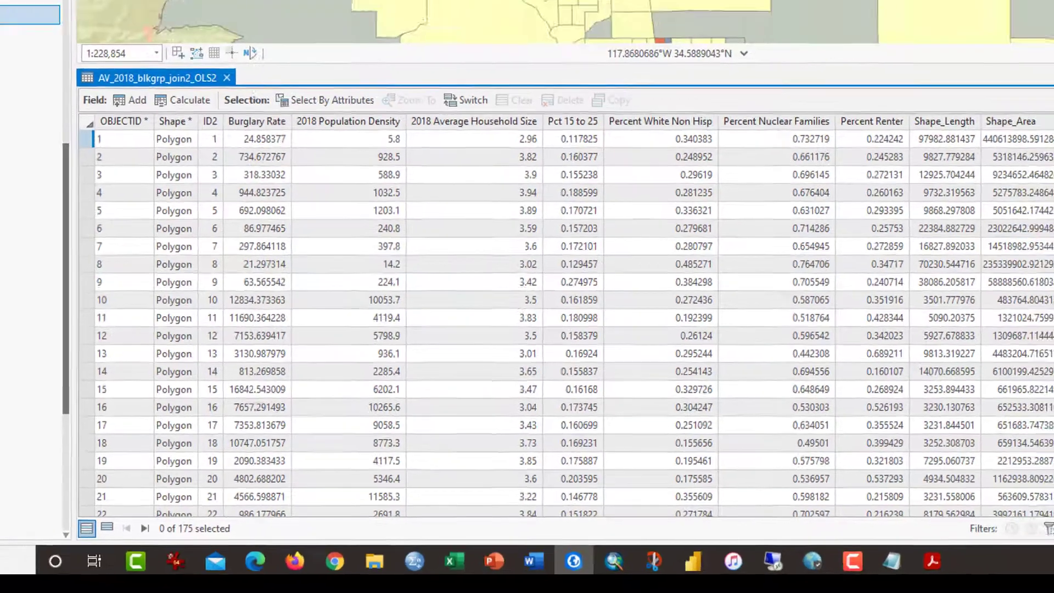
# Chart a StdResid distribution histogram with a normal curve overlay
pyautogui.rightClick(1011, 286)
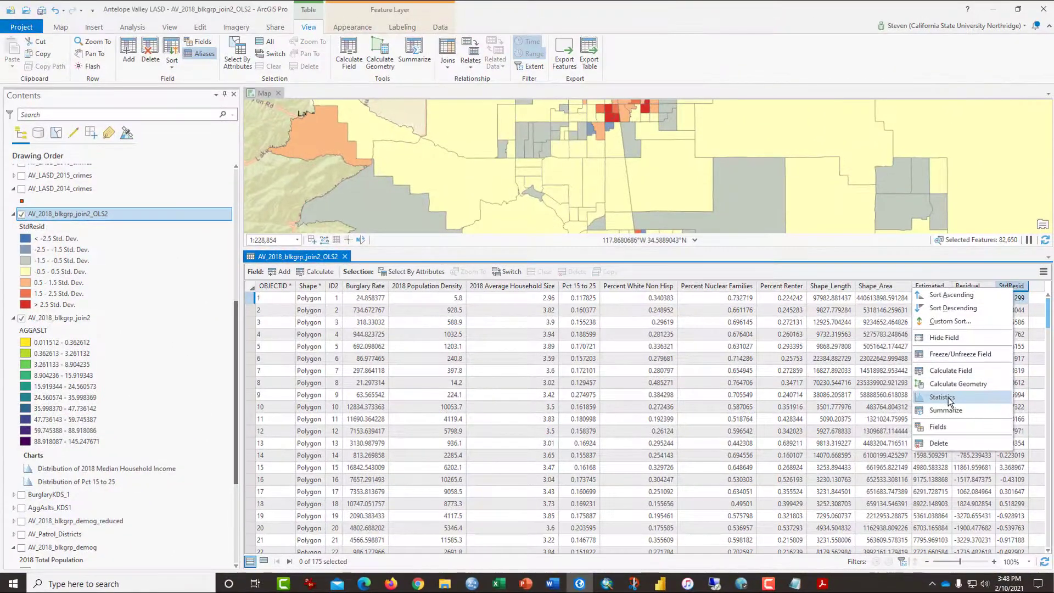
pyautogui.click(942, 397)
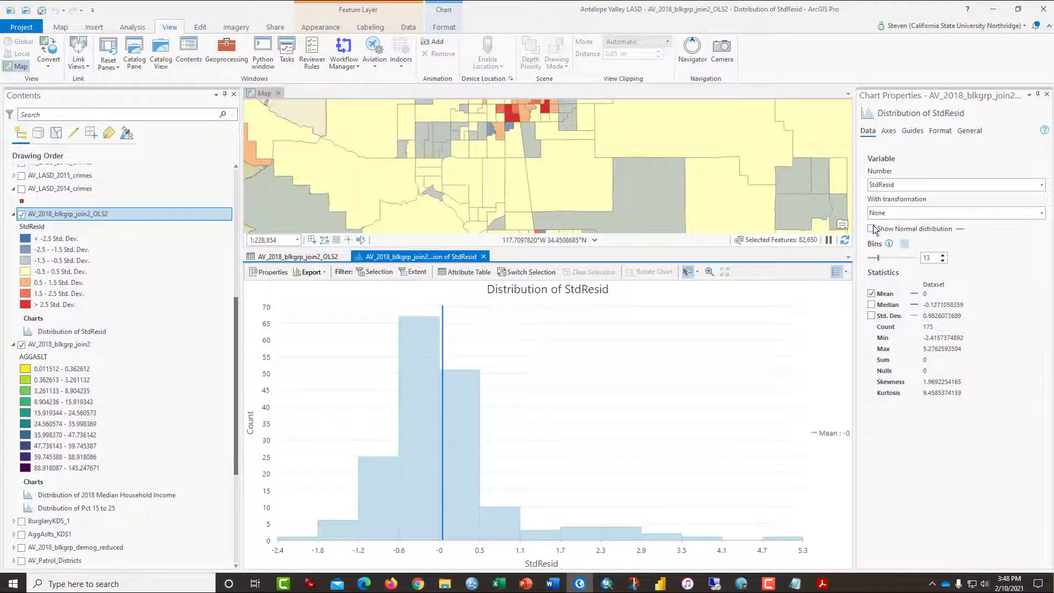
pyautogui.click(873, 229)
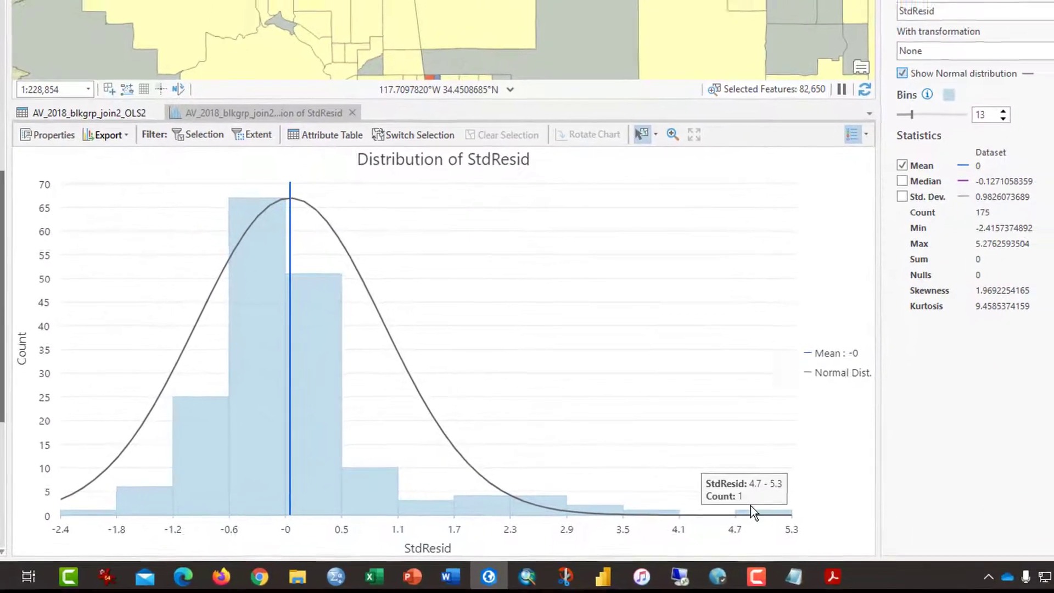
# Select the block groups in the histogram bars with standardized residuals above 2.3
pyautogui.moveTo(704, 532)
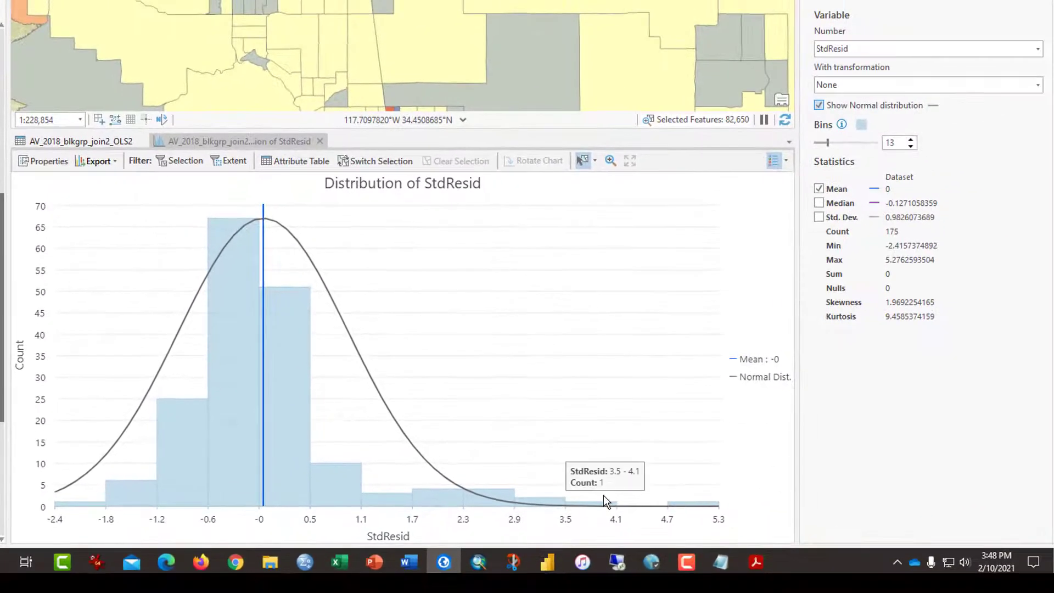
pyautogui.click(683, 502)
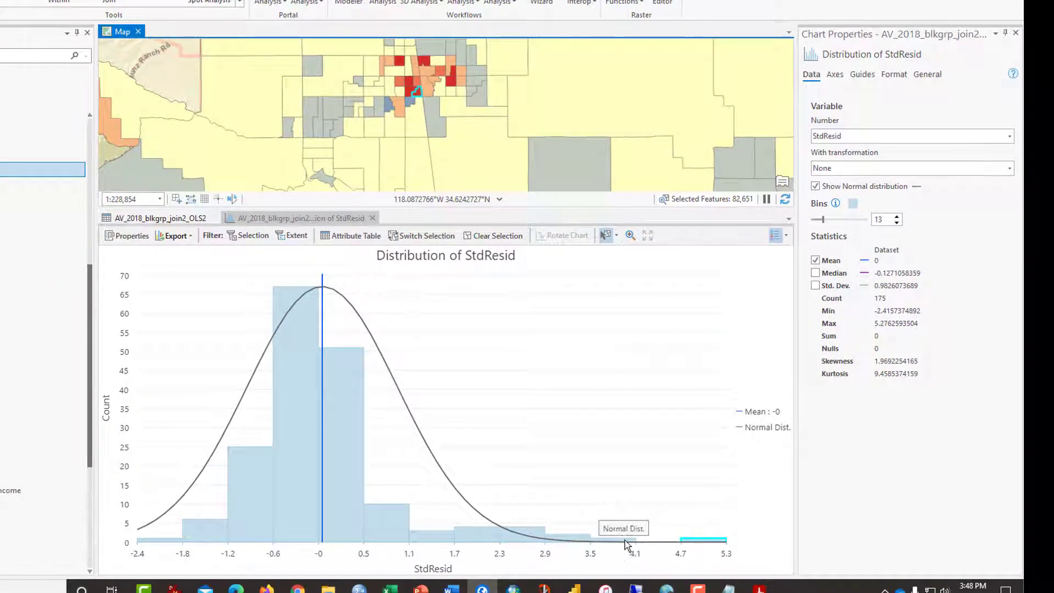
pyautogui.moveTo(523, 543)
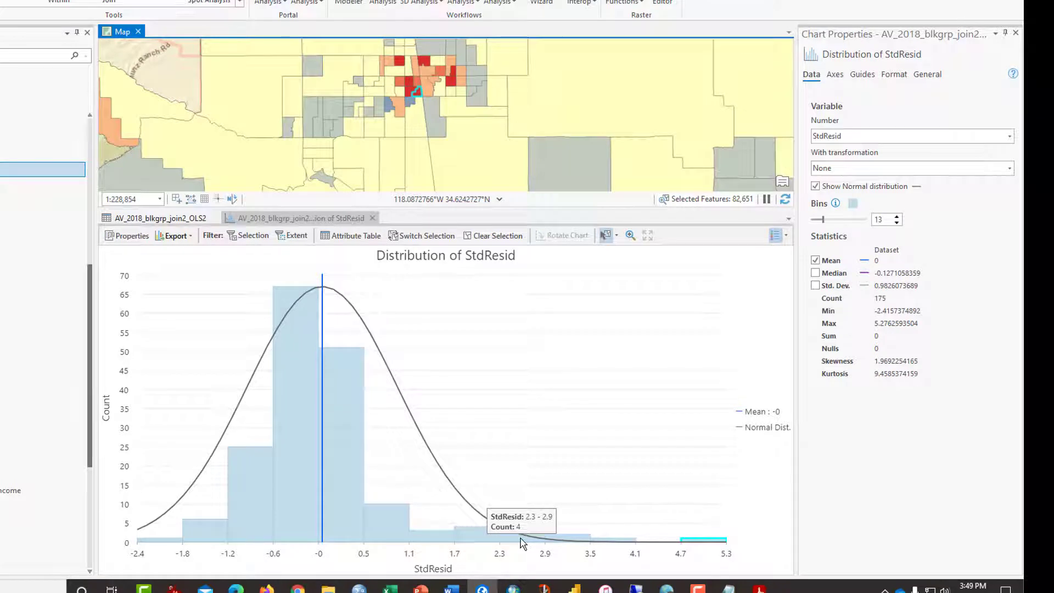
pyautogui.moveTo(523, 544); pyautogui.dragTo(631, 547)
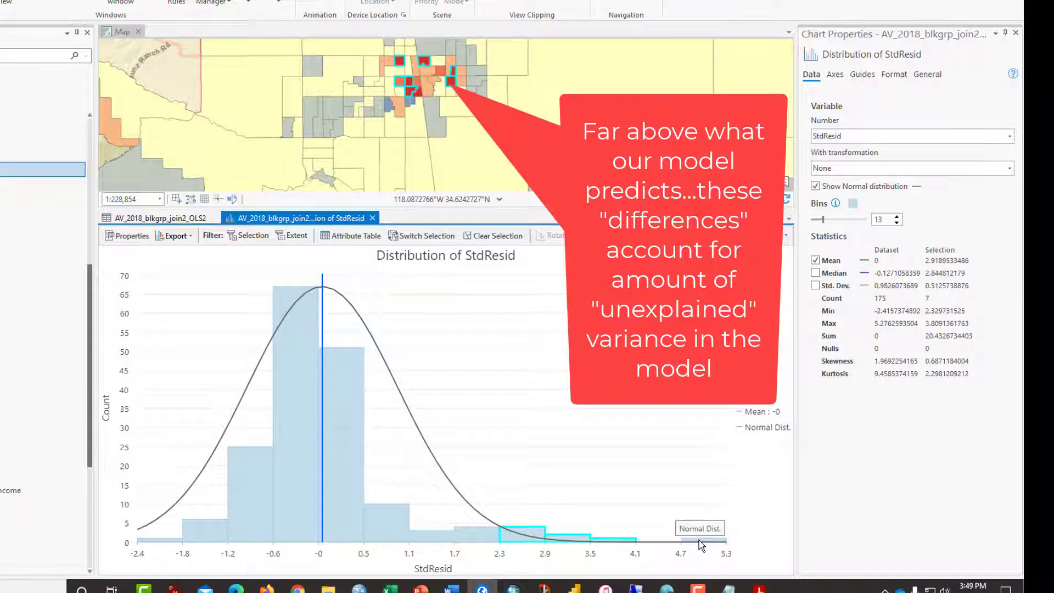
pyautogui.scroll(5, 701, 545)
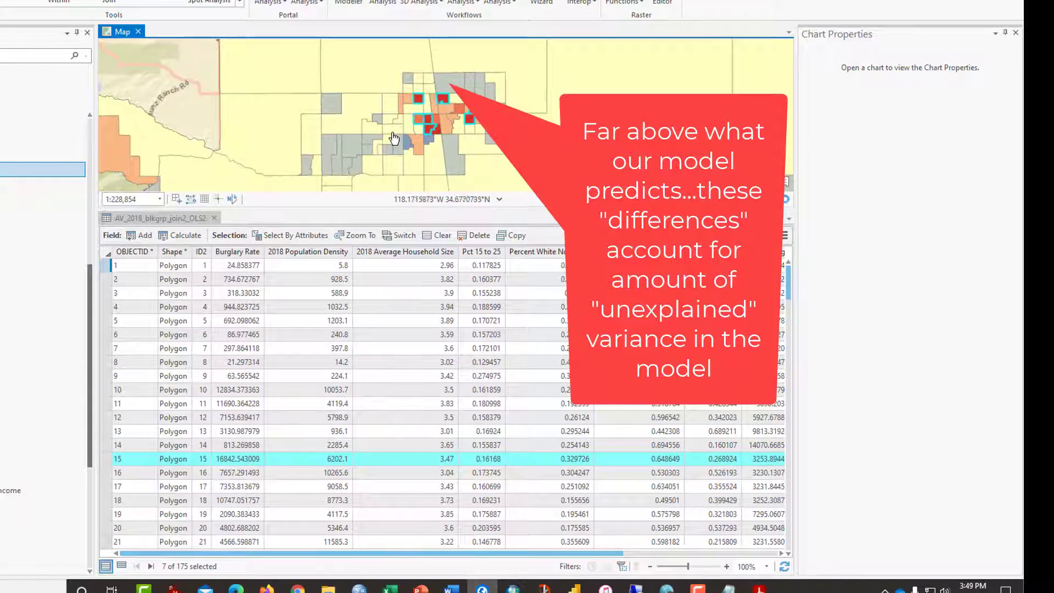
# Clear the selected block groups, close the attribute table, and zoom into the residual clusters
pyautogui.scroll(-2, 390, 142)
pyautogui.scroll(-2, 390, 142)
pyautogui.moveTo(390, 141); pyautogui.dragTo(362, 50)
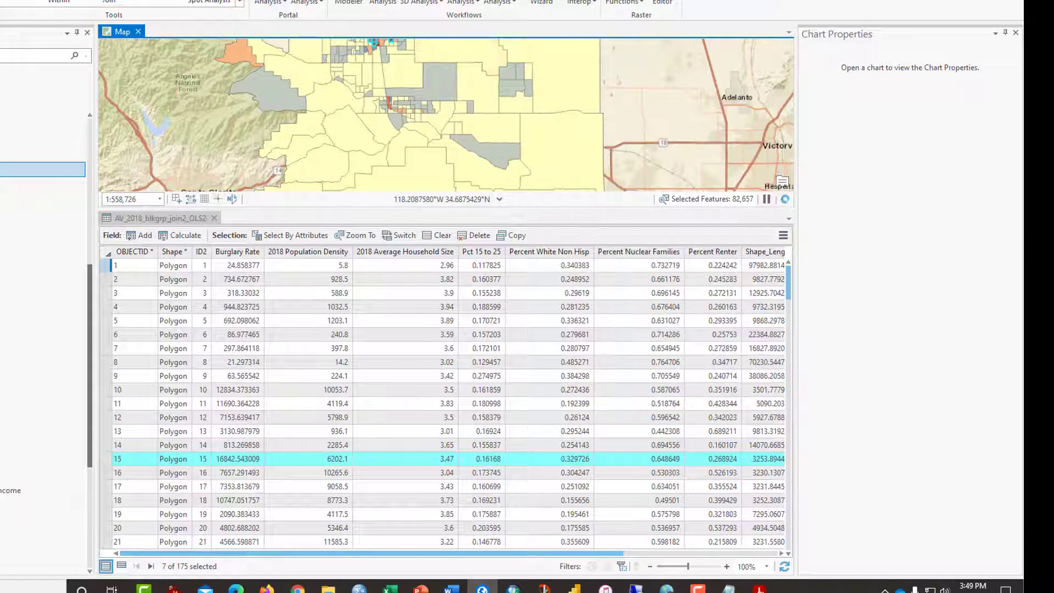
pyautogui.click(55, 2)
pyautogui.moveTo(515, 115); pyautogui.dragTo(525, 143)
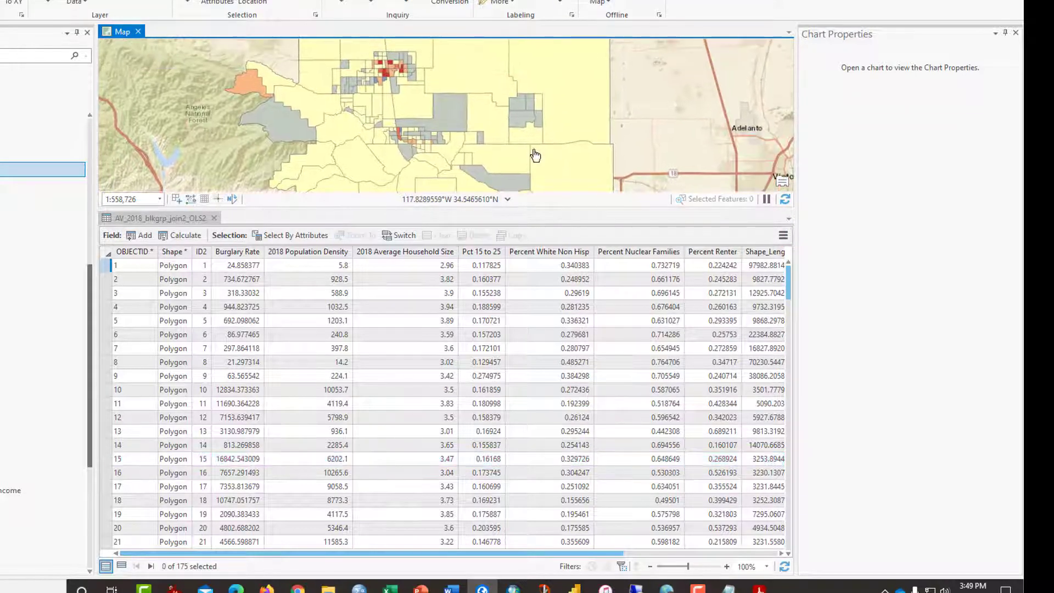
pyautogui.click(214, 218)
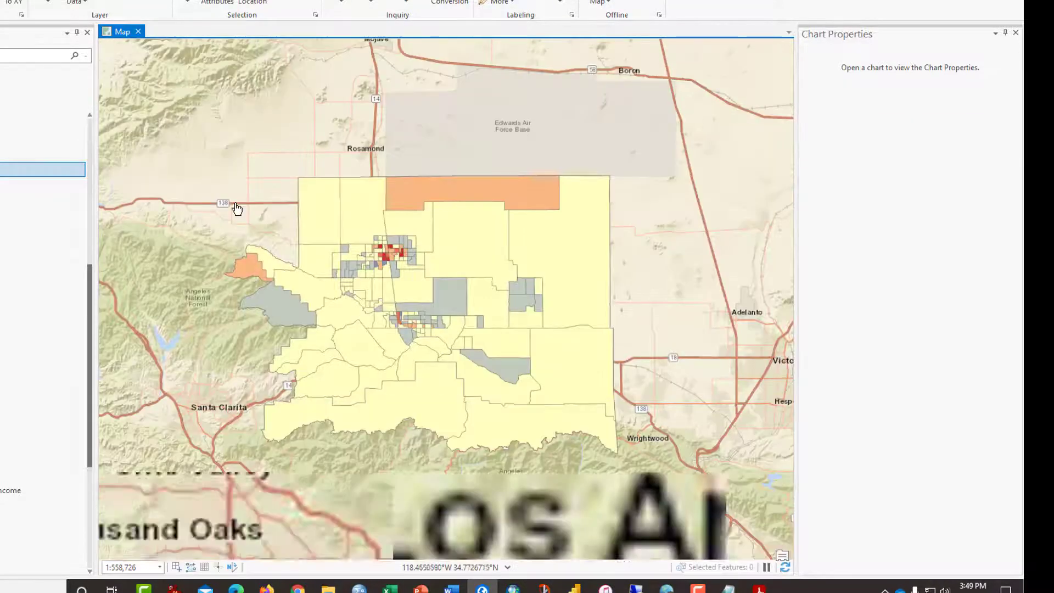
pyautogui.scroll(1, 446, 278)
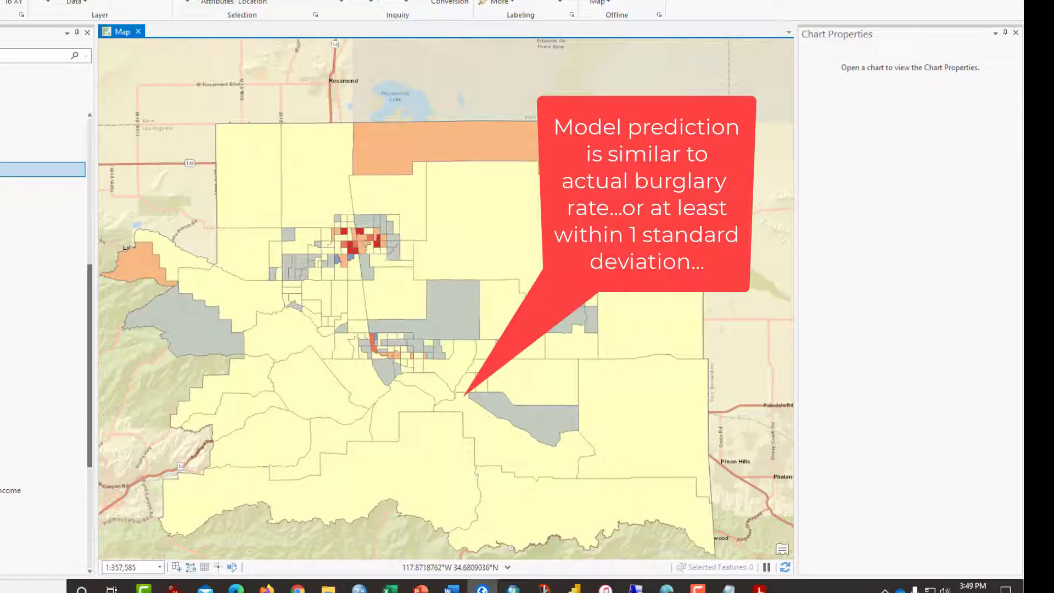
pyautogui.scroll(2, 379, 297)
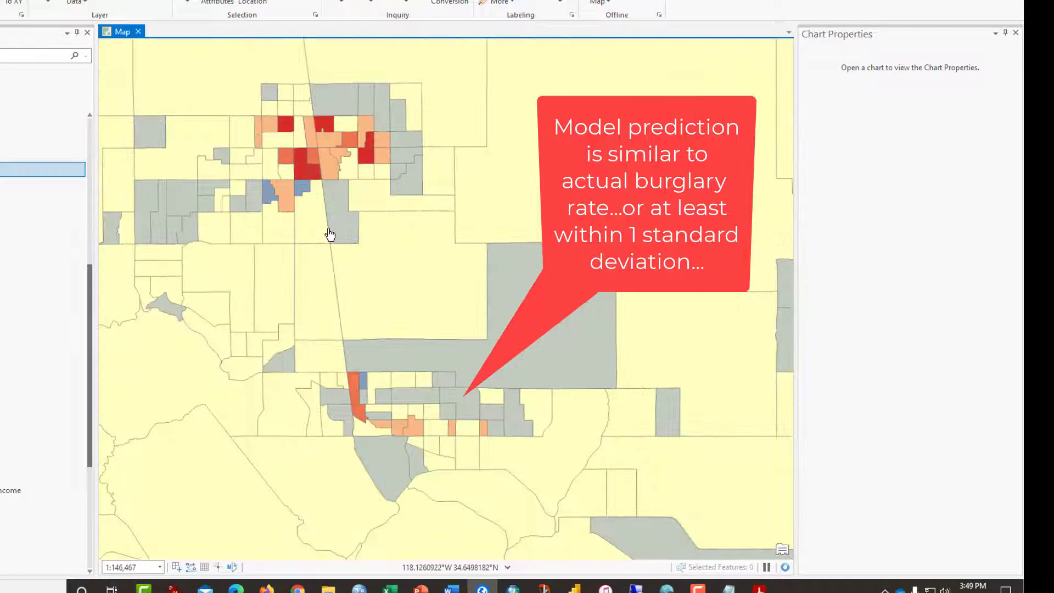
pyautogui.scroll(1, 324, 229)
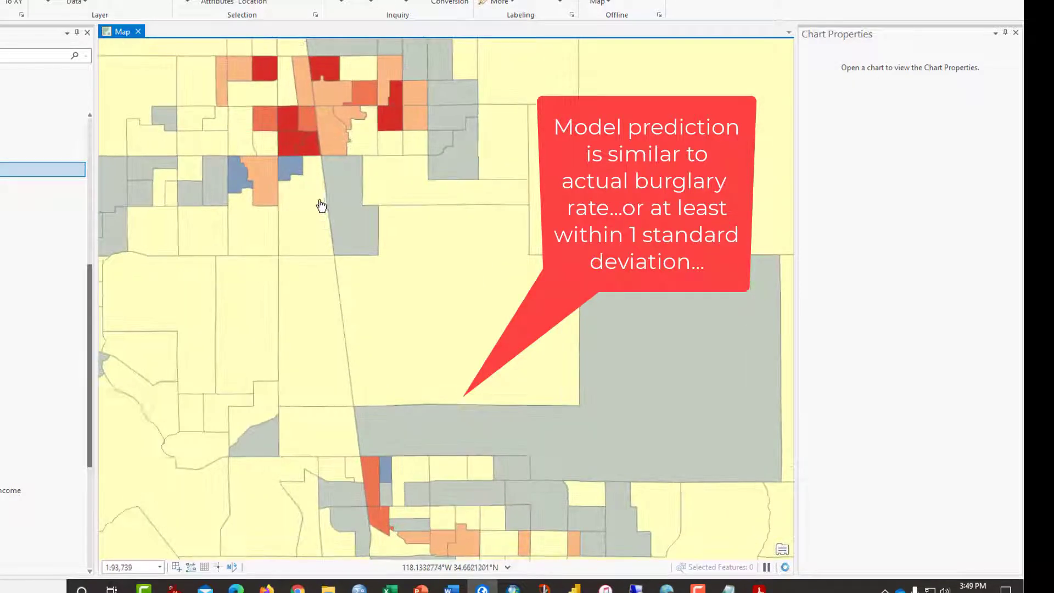
pyautogui.scroll(-1, 321, 206)
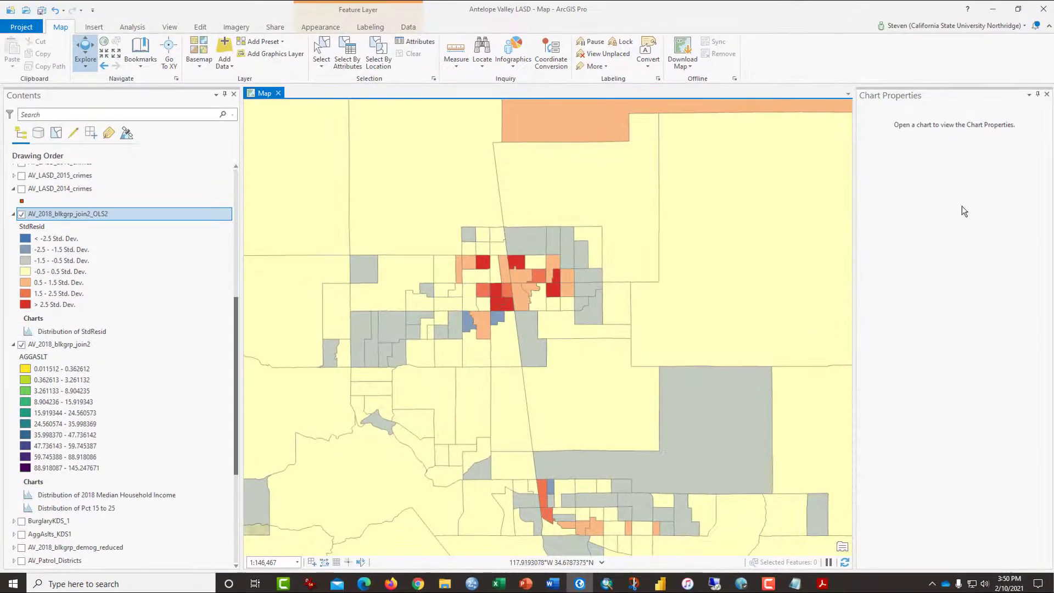
# Search the geoprocessing tools and open Spatial Autocorrelation (Global Moran's I)
pyautogui.click(1047, 95)
pyautogui.click(132, 27)
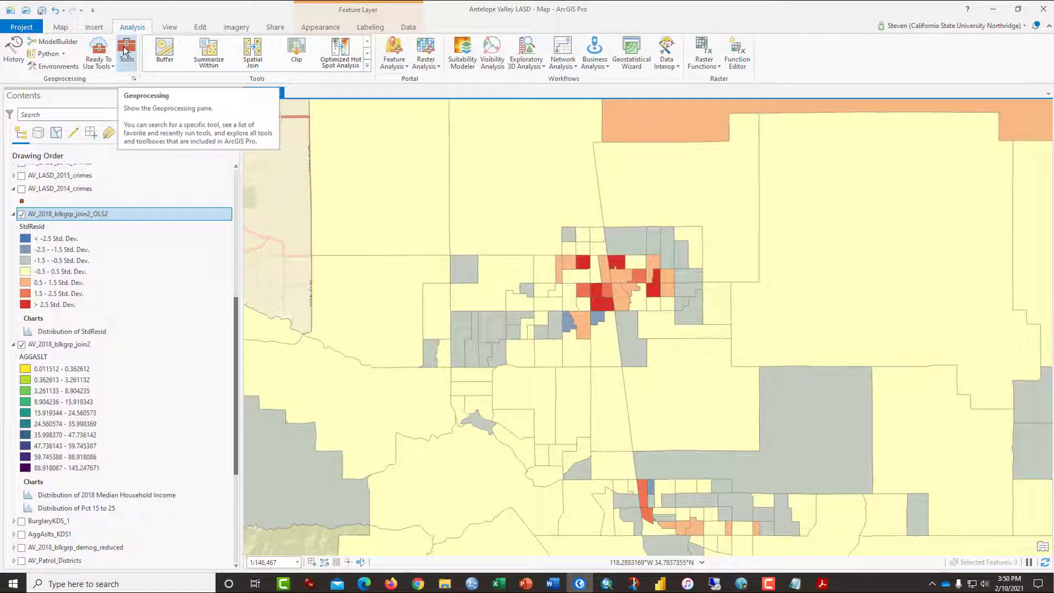
pyautogui.click(126, 52)
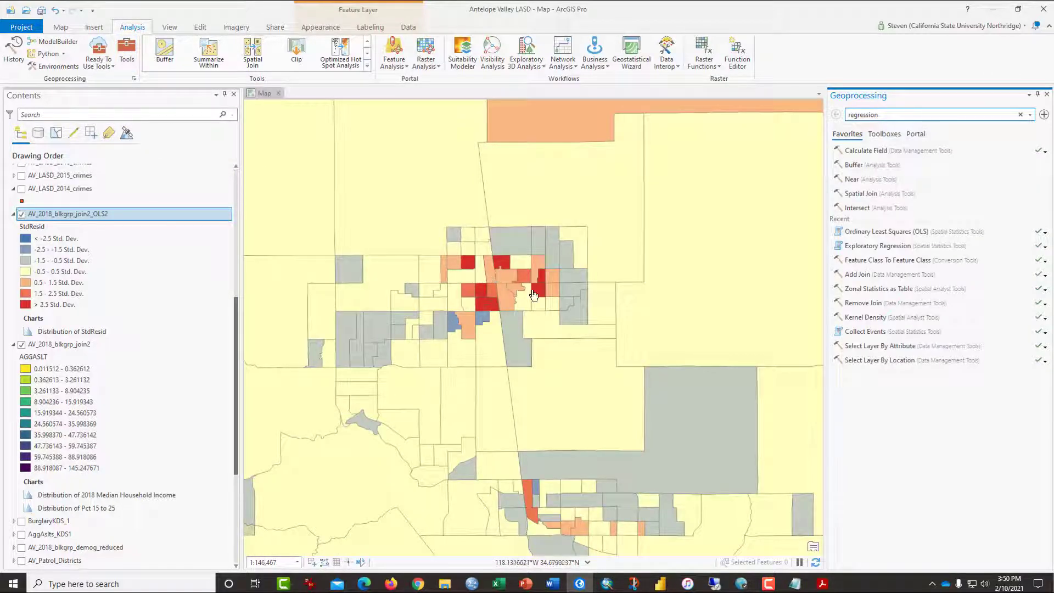
pyautogui.click(918, 117)
pyautogui.write('orans')
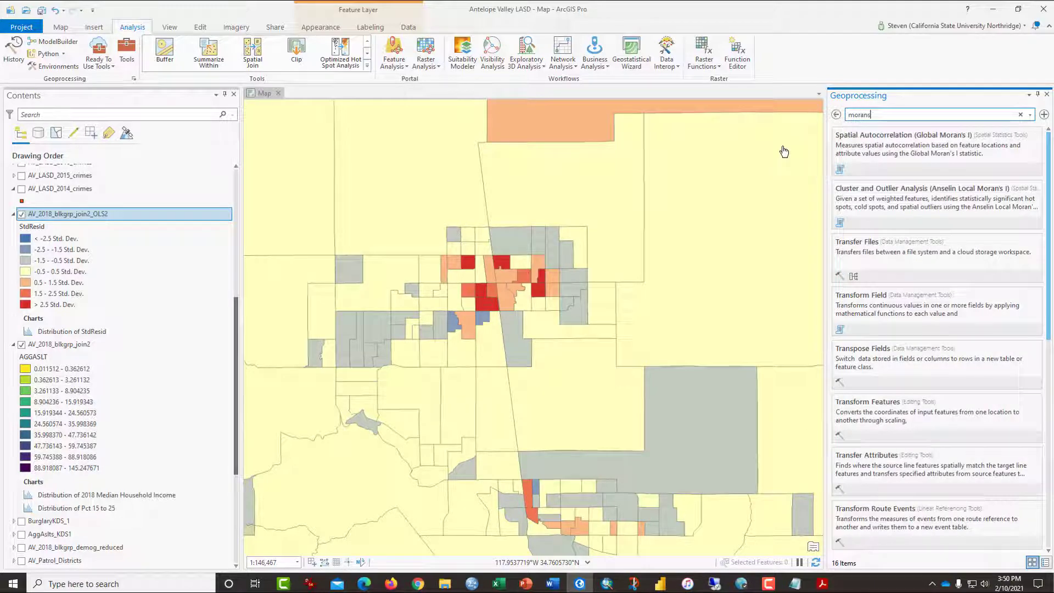
pyautogui.click(891, 147)
pyautogui.click(889, 144)
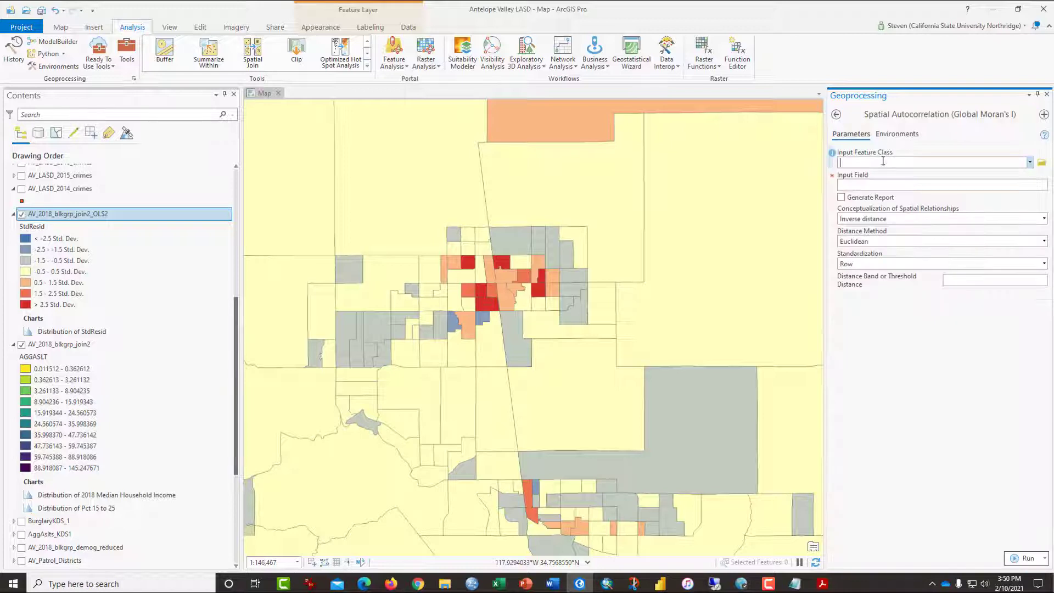
# Set the OLS2 layer's Residual field, Euclidean distance, Contiguity edges corners, and Generate Report
pyautogui.click(1030, 162)
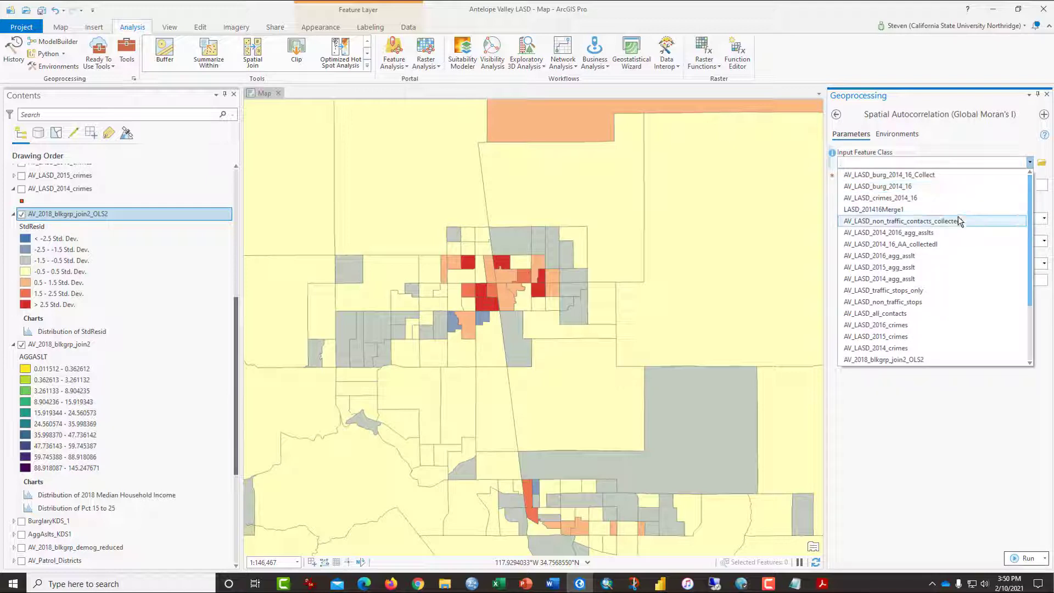
pyautogui.click(932, 360)
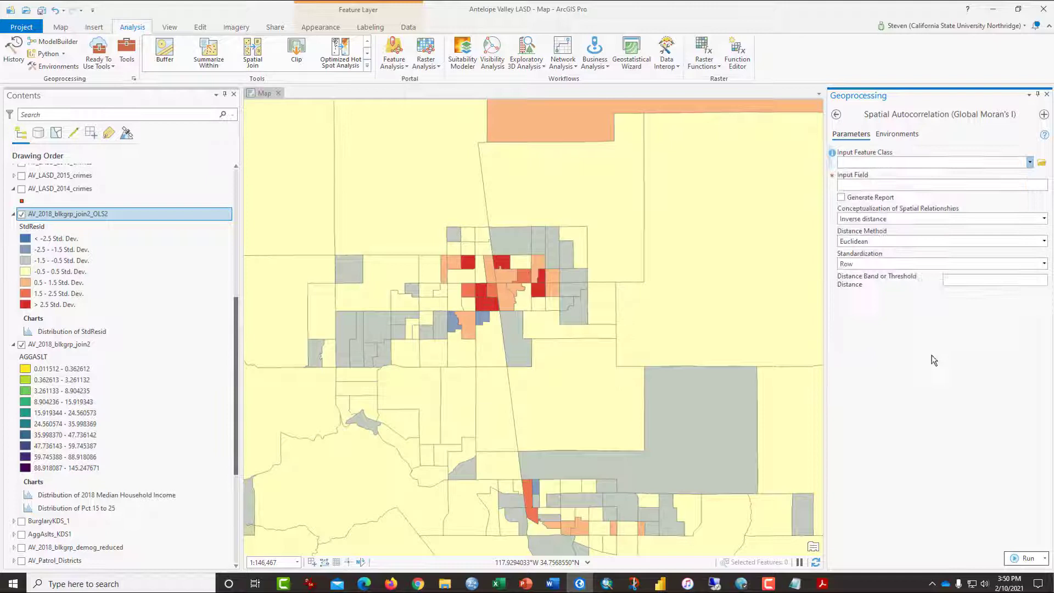
pyautogui.click(1044, 185)
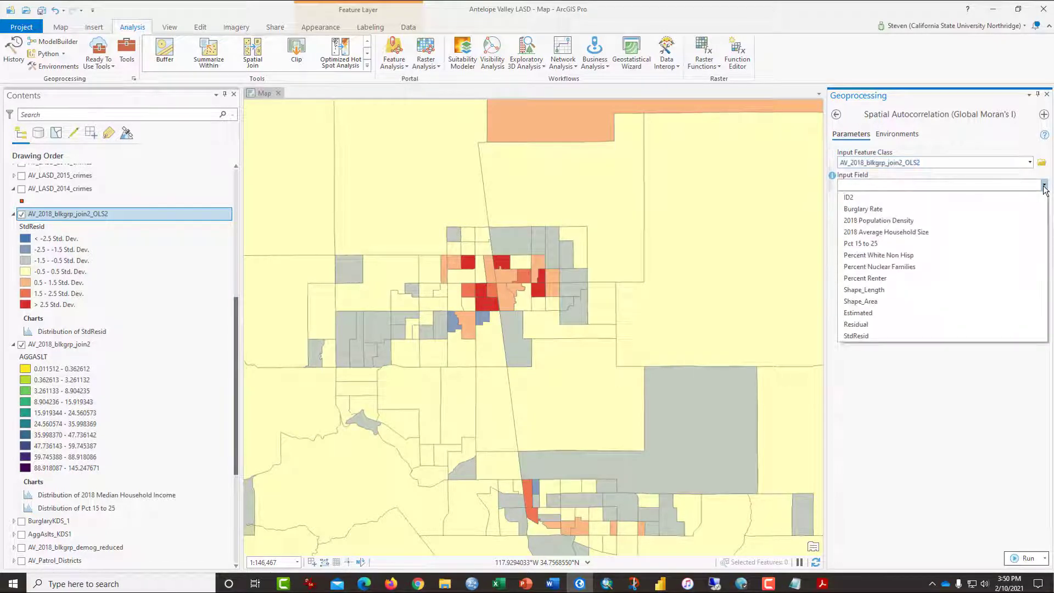
pyautogui.click(906, 325)
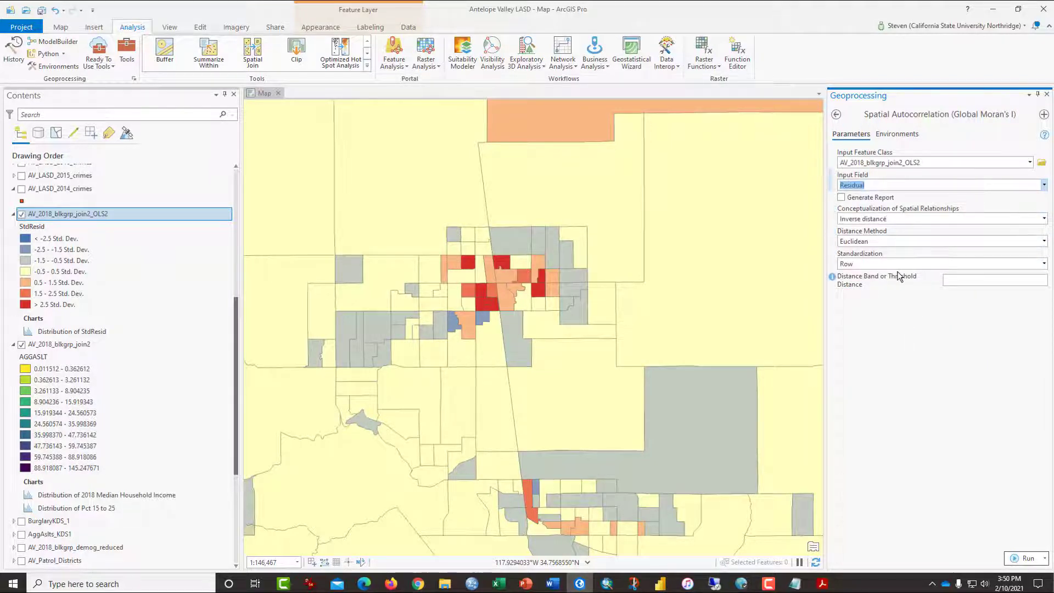
pyautogui.click(1044, 242)
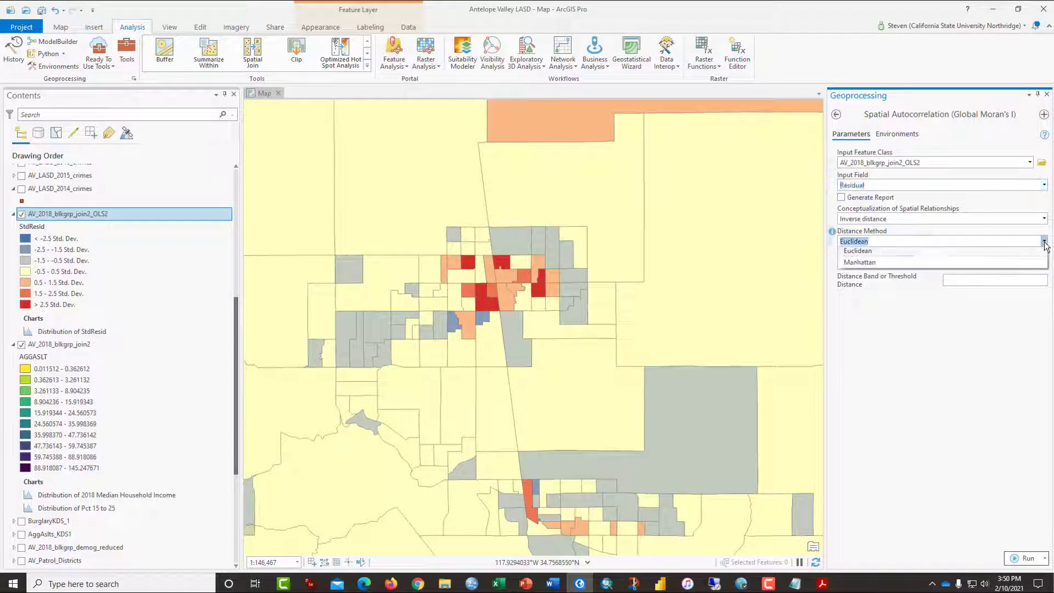
pyautogui.click(1044, 242)
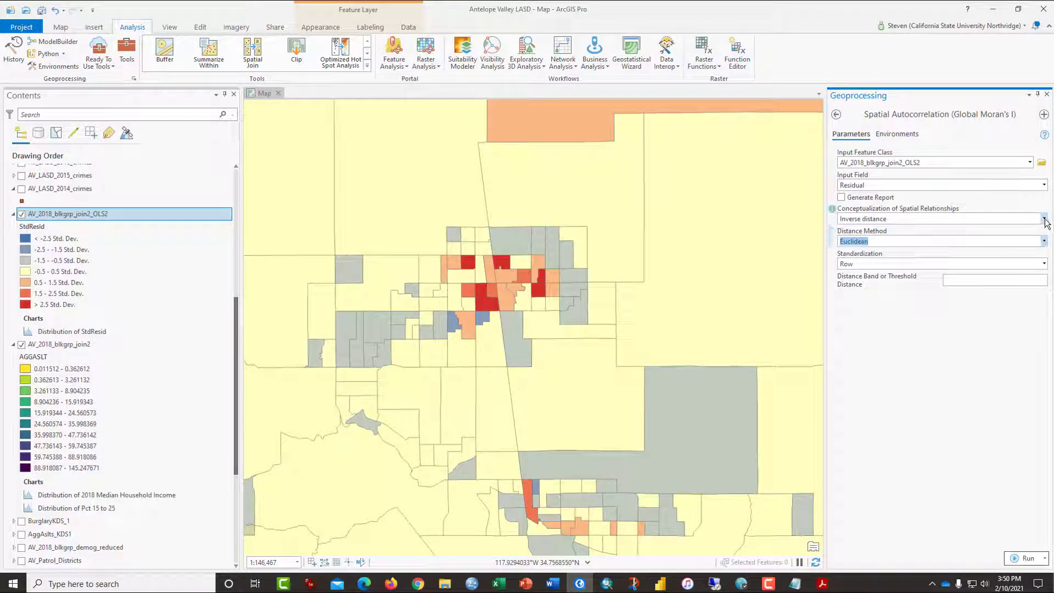
pyautogui.click(1045, 219)
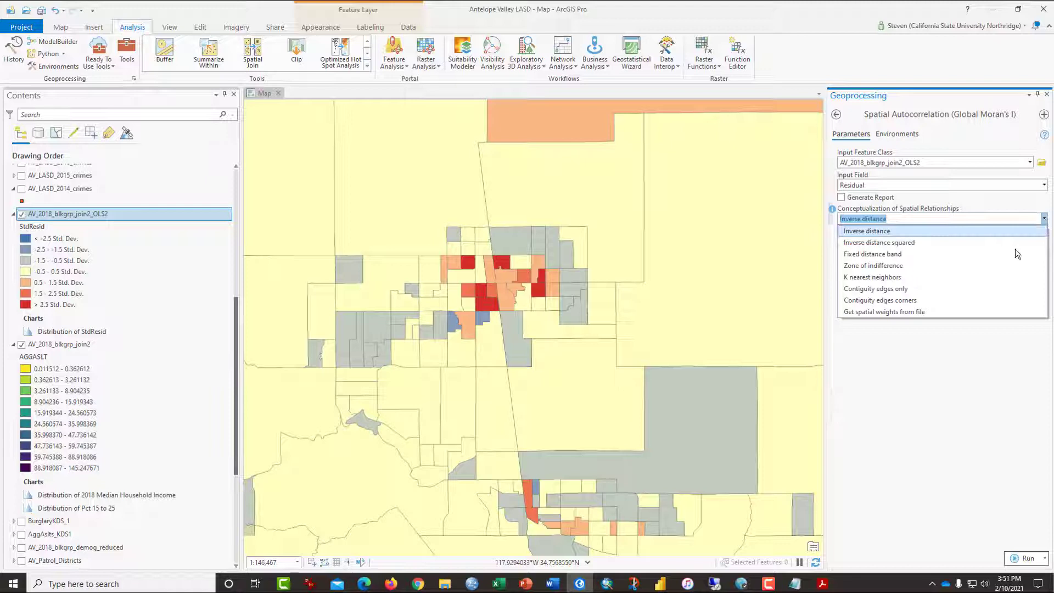
pyautogui.click(861, 300)
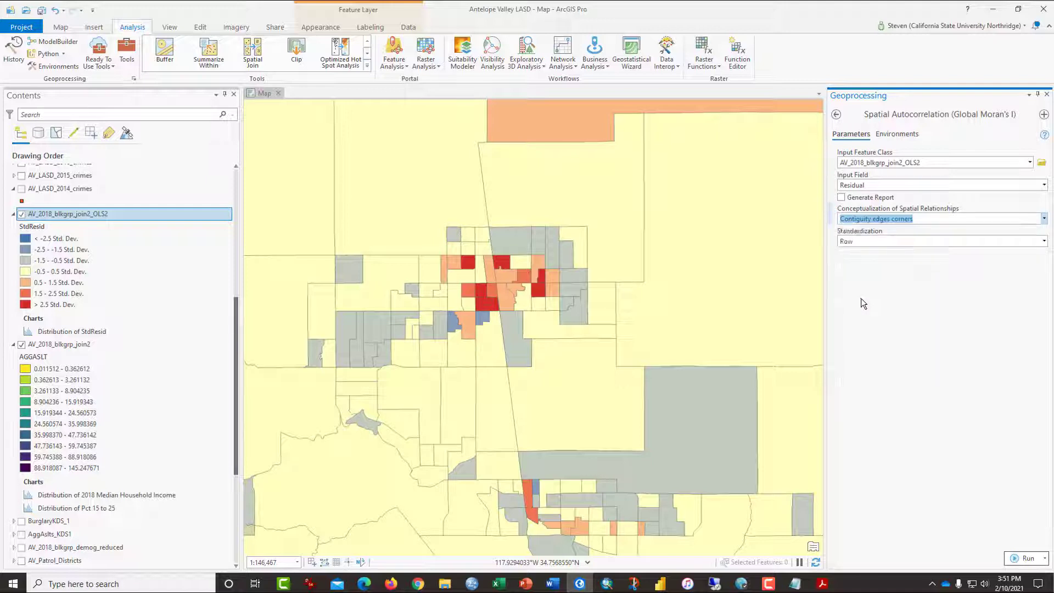
pyautogui.click(843, 198)
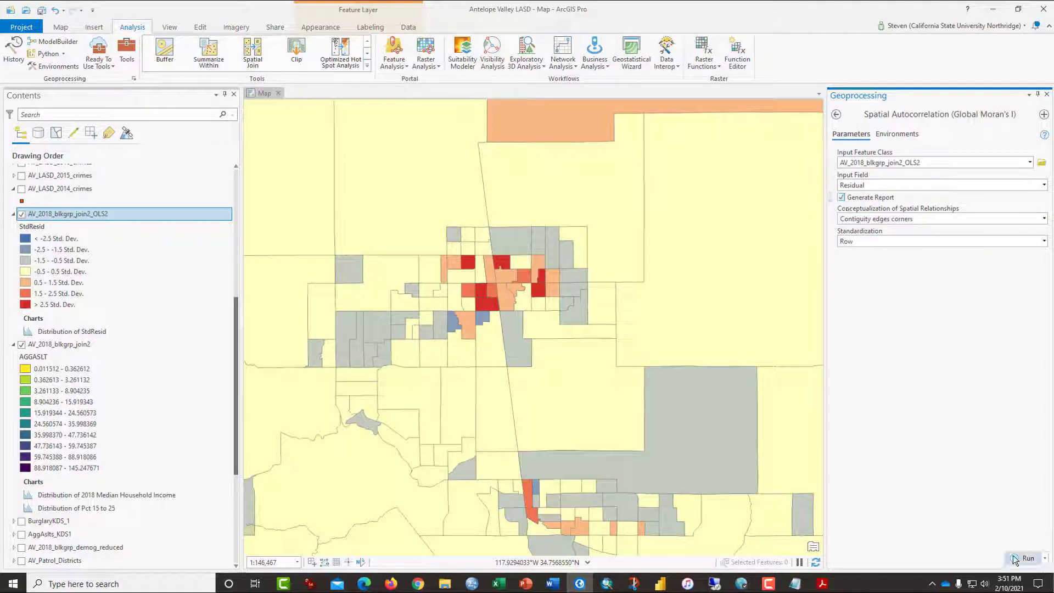
# Run Global Moran's I and open its HTML spatial autocorrelation report
pyautogui.click(870, 561)
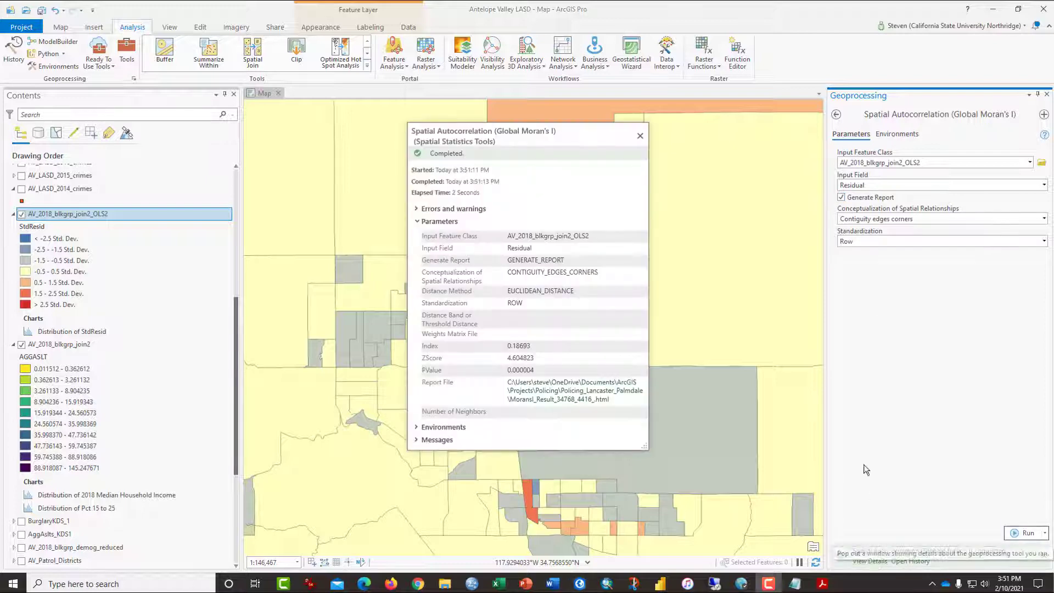
pyautogui.click(544, 399)
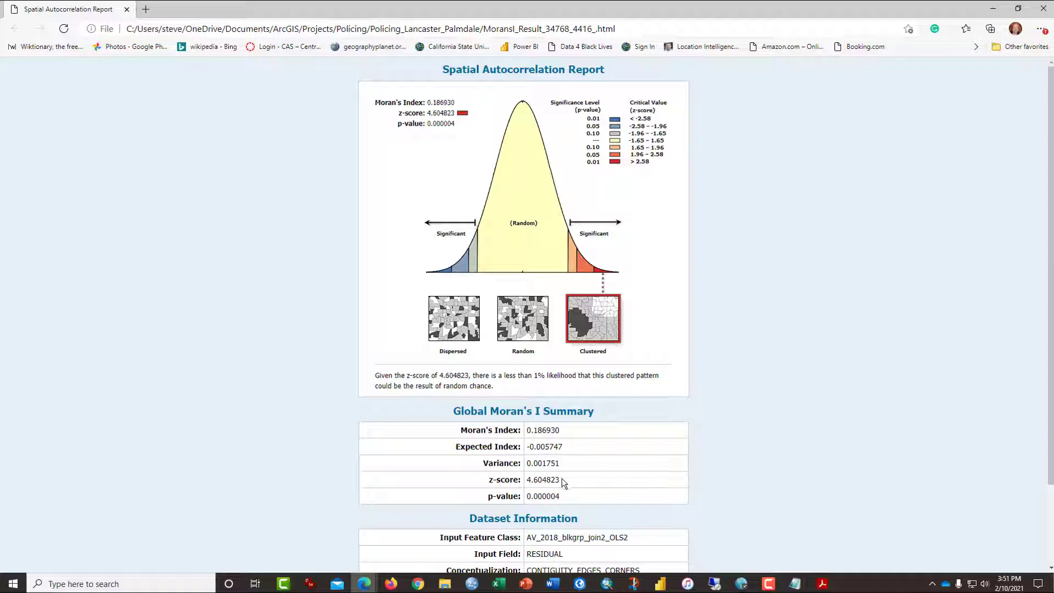
# Highlight the 4.604823 z-score and scroll down to the report's Dataset Information
pyautogui.moveTo(562, 479); pyautogui.dragTo(483, 482)
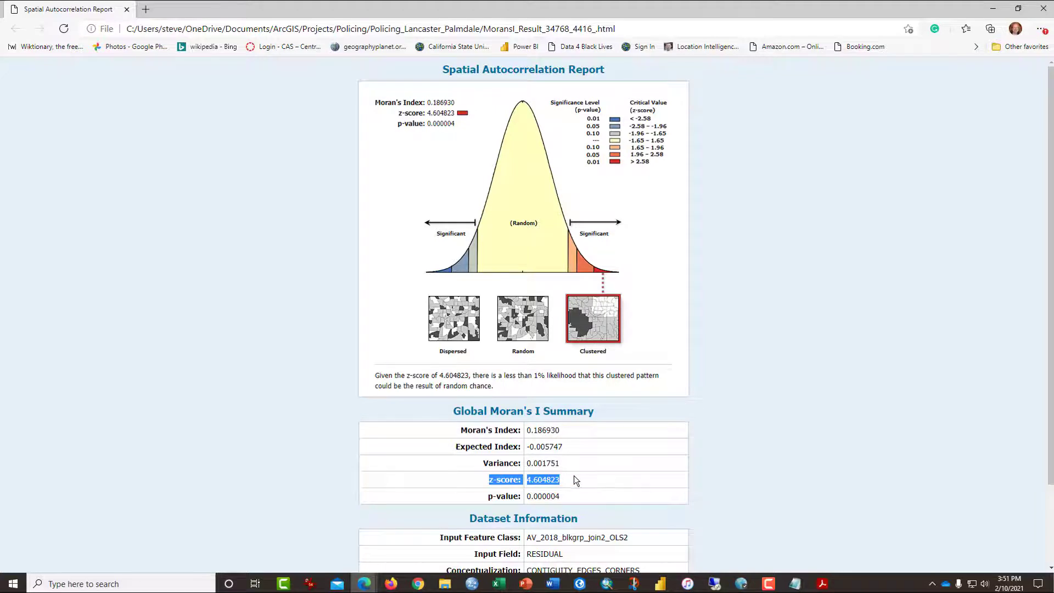
pyautogui.scroll(-2, 575, 475)
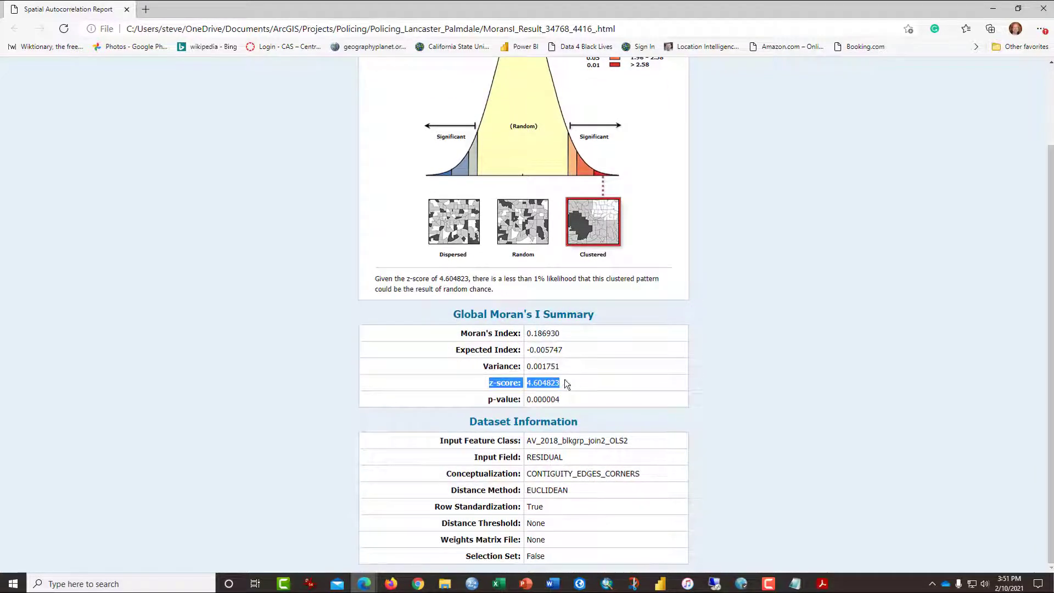